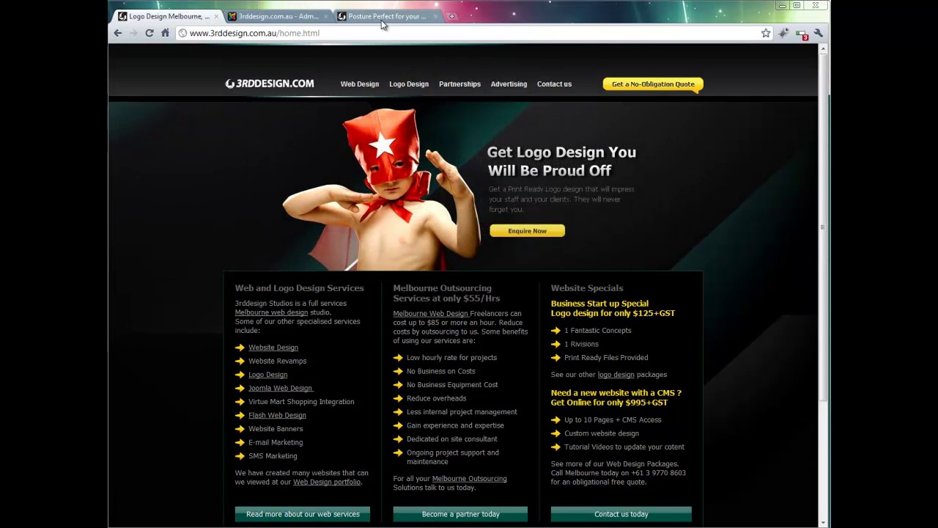
On the Posture Perfect home page, highlight the articles heading and the first article, Test with Glenn.
left_click(381, 18)
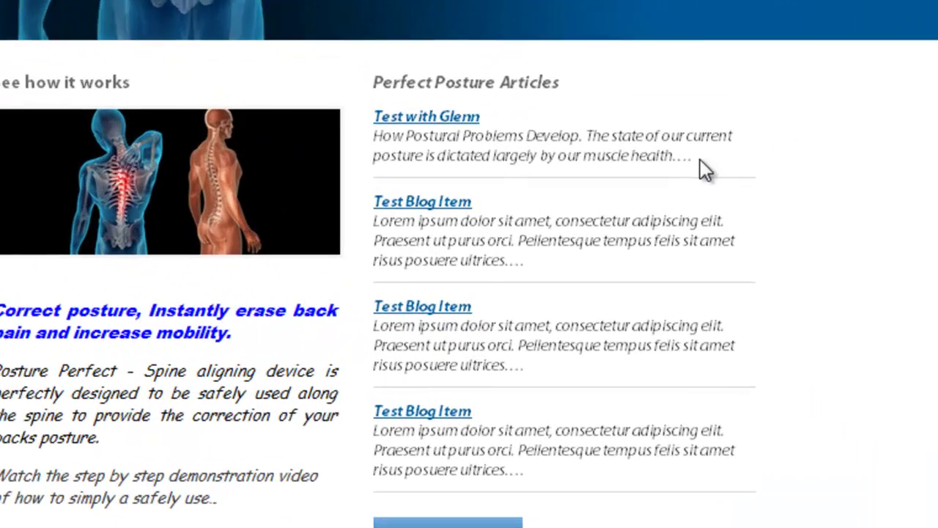
left_click_drag(696, 284, 548, 261)
left_click_drag(372, 89, 343, 89)
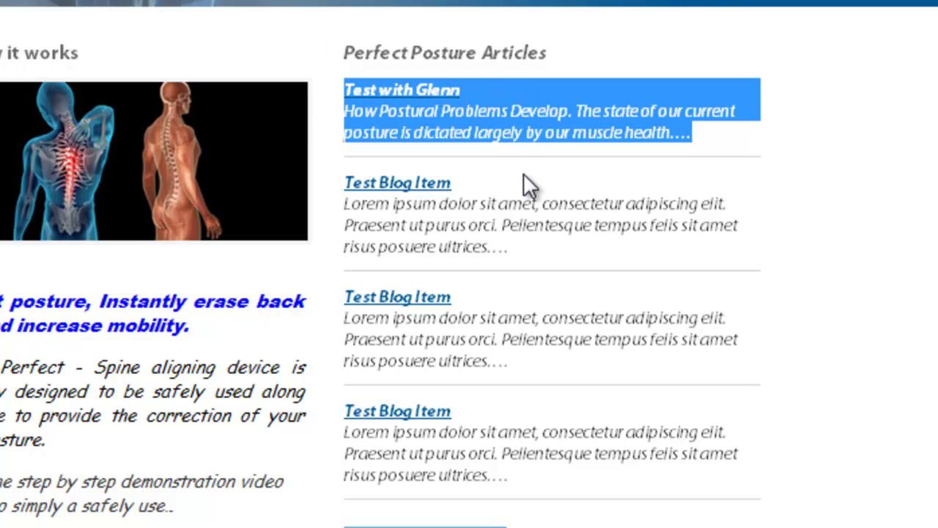
left_click(581, 179)
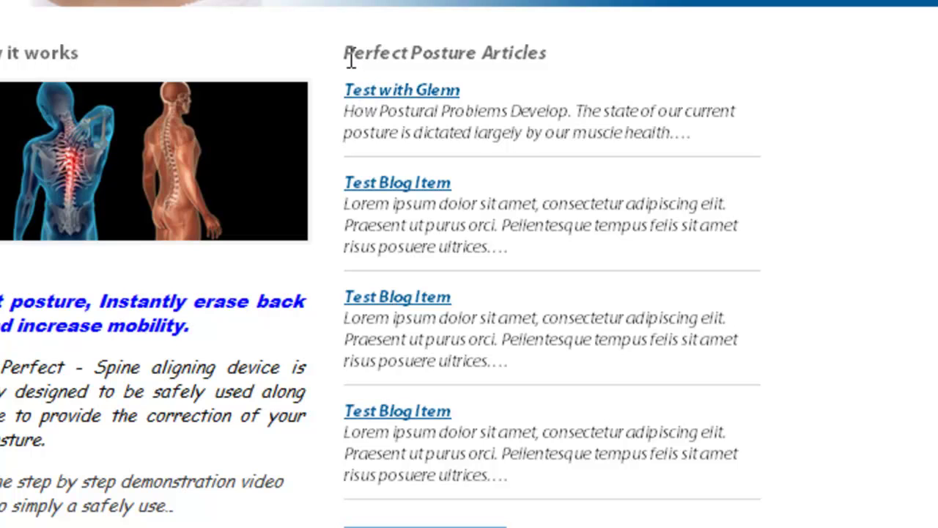
left_click_drag(348, 53, 579, 86)
left_click(498, 57)
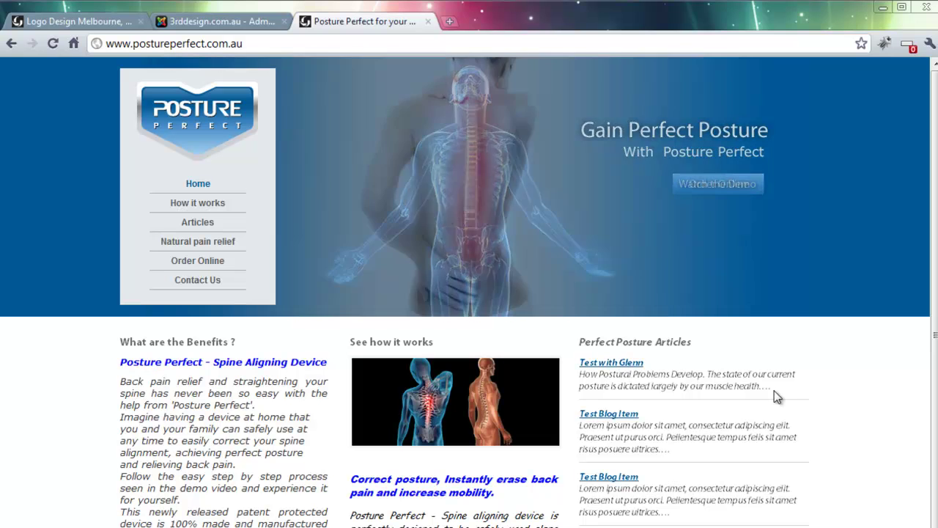
Open the Perfect Posture Articles page, scroll through its posts, and select the site domain in the address bar.
left_click_drag(768, 388, 579, 362)
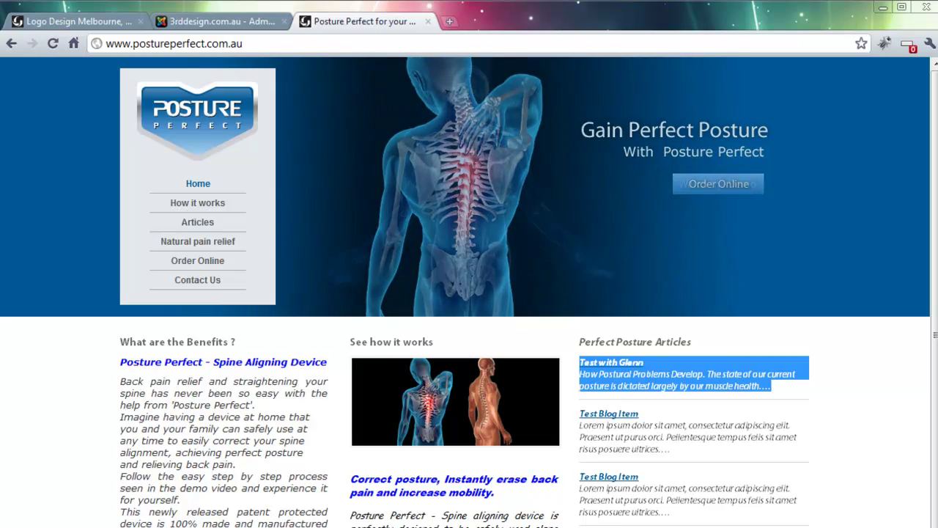
left_click(217, 229)
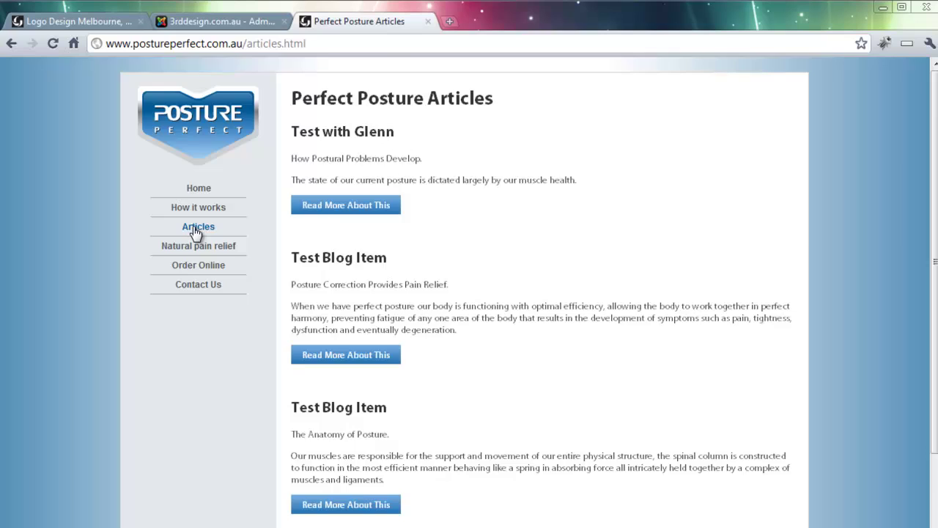
scroll(402, 297, "down", 5)
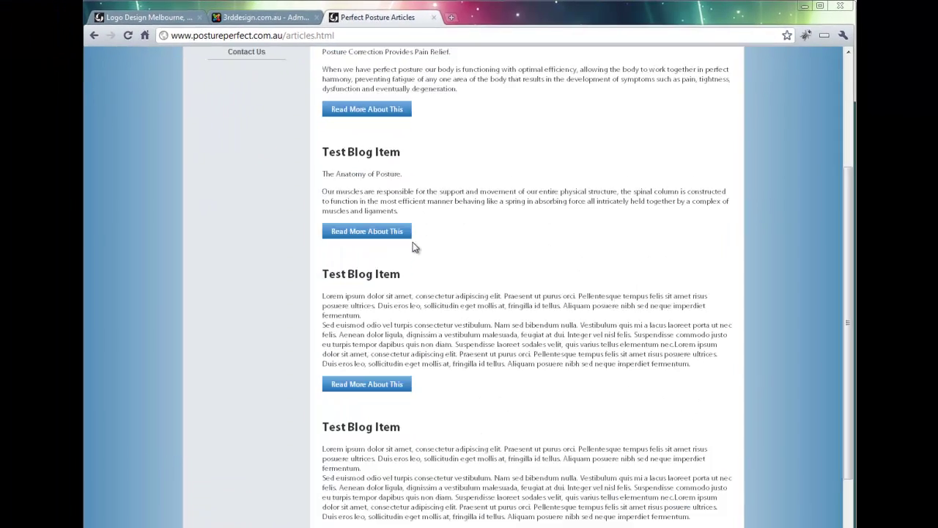
scroll(413, 246, "up", 3)
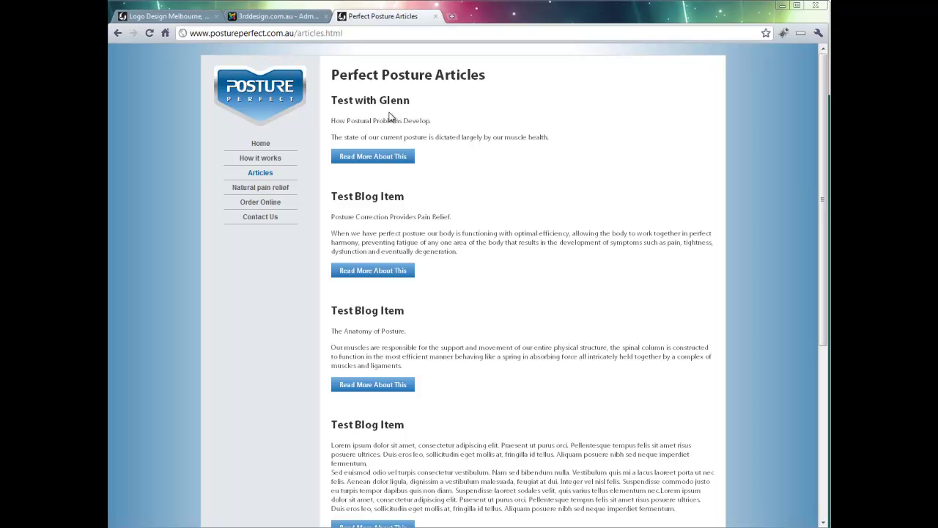
scroll(419, 238, "down", 5)
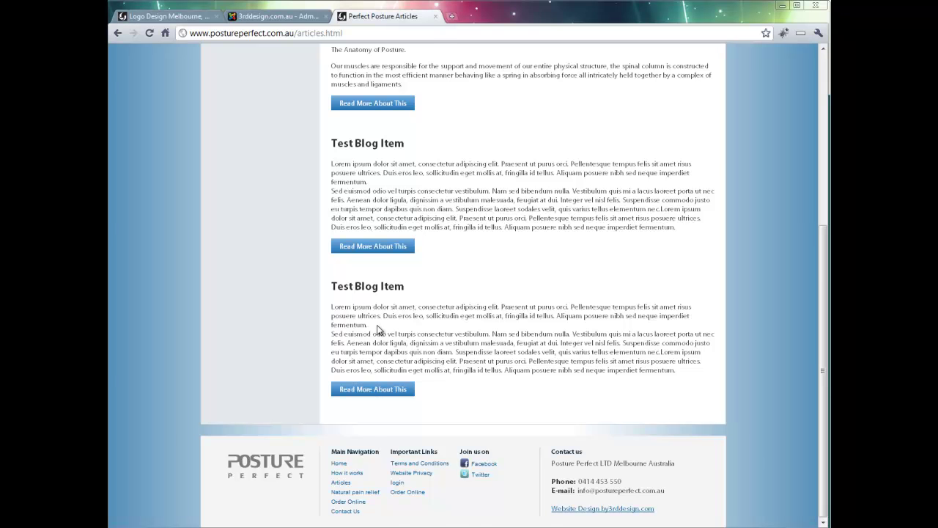
scroll(381, 330, "up", 4)
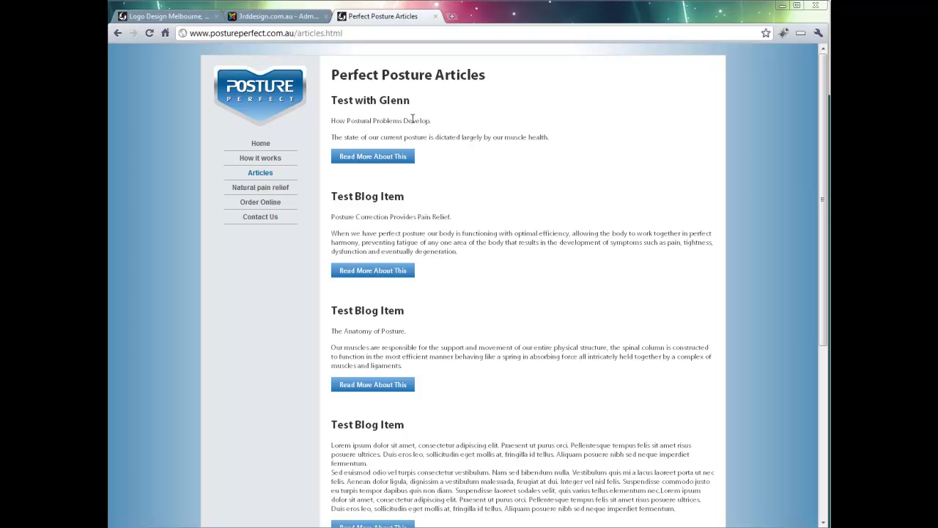
left_click_drag(297, 34, 129, 32)
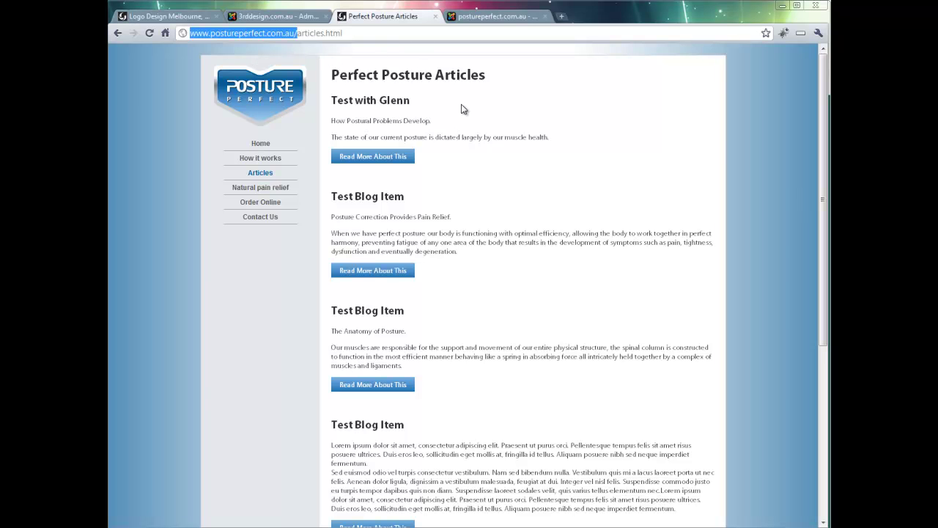
Load the plain /administrator/ address and log in to the Joomla back end.
left_click(491, 18)
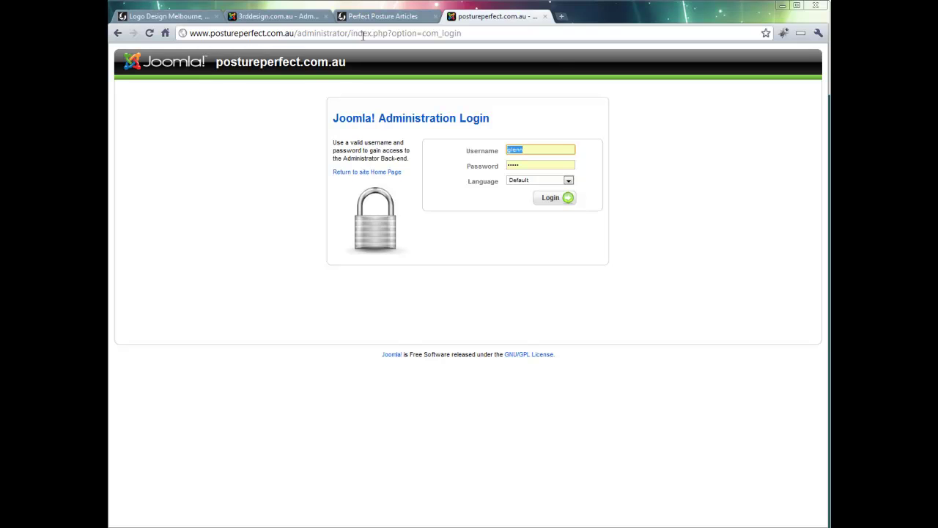
left_click_drag(352, 34, 464, 34)
key("BackSpace")
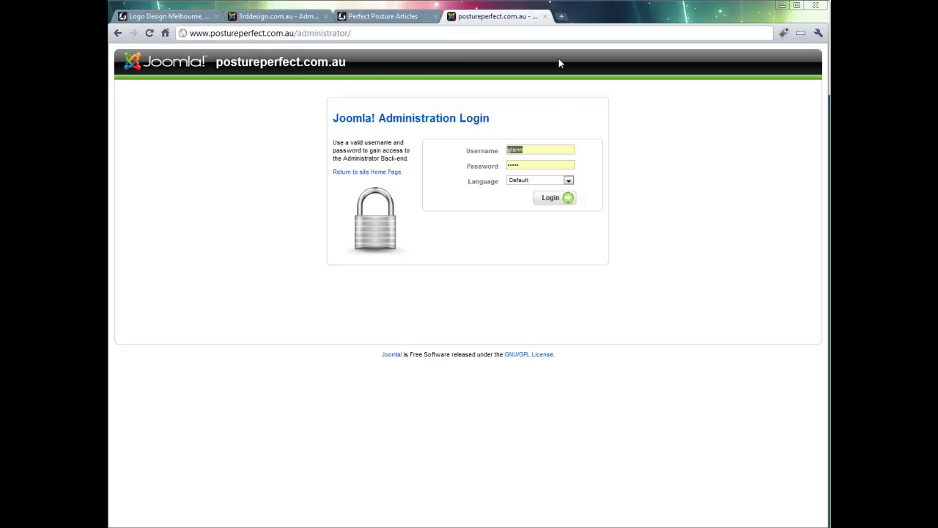
key("Return")
left_click(549, 197)
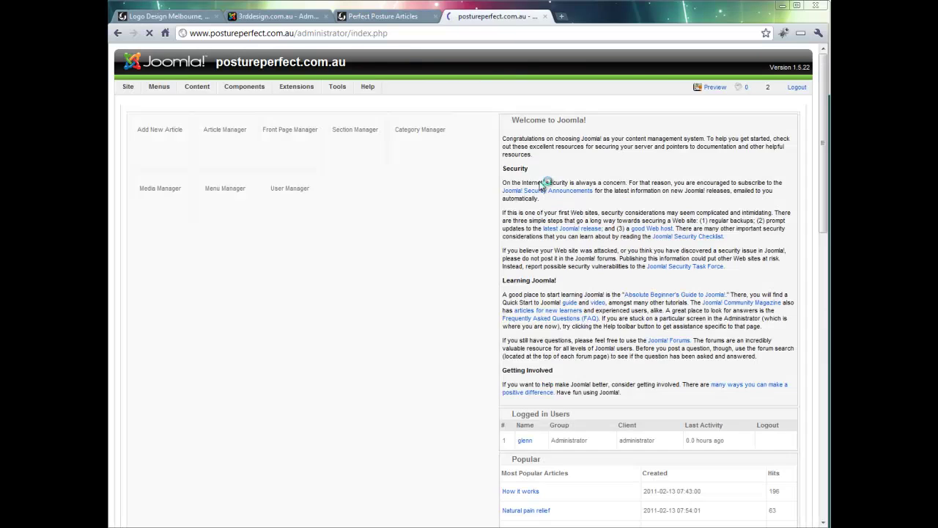
From the control panel, open the Article Manager and start a new article.
left_click(404, 13)
left_click(473, 21)
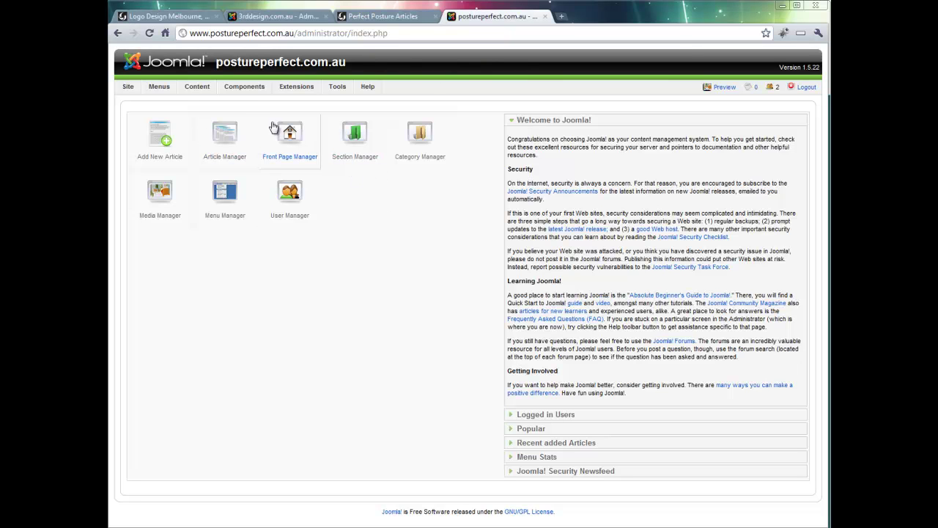
mouse_move(187, 89)
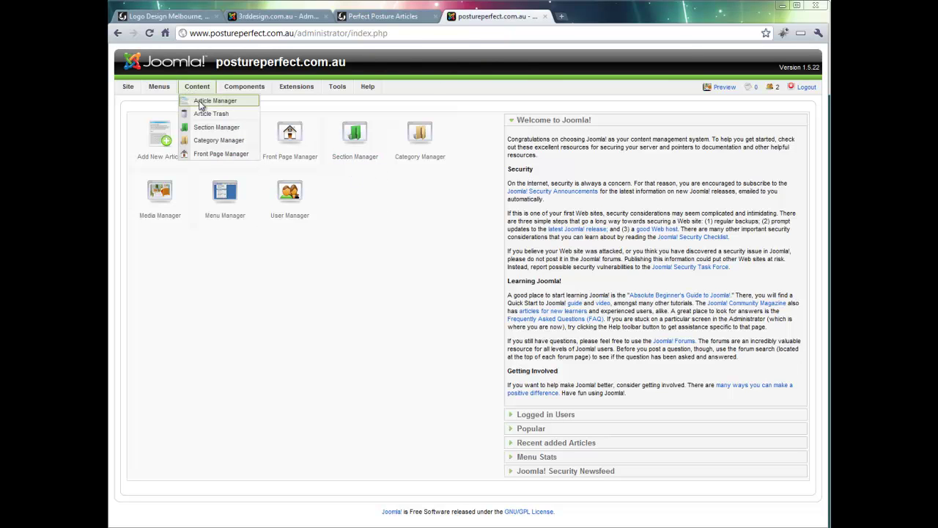
left_click(210, 101)
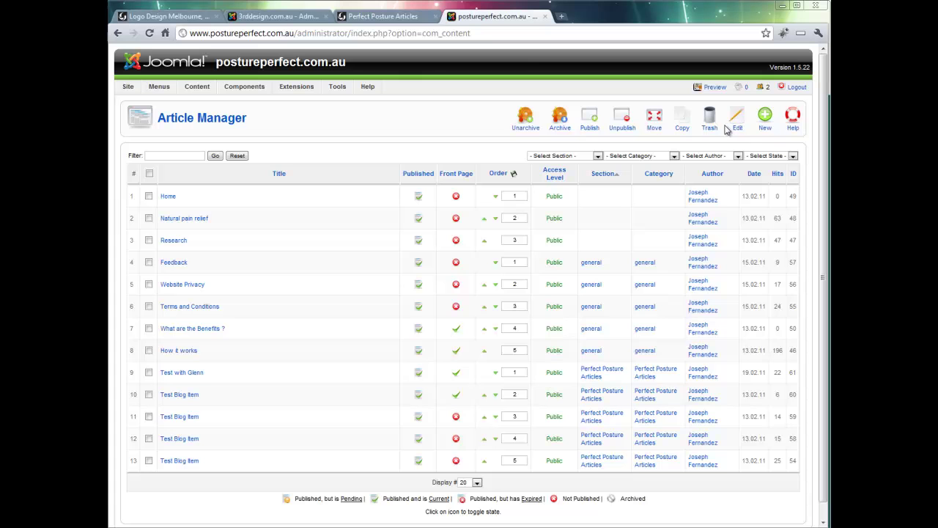
left_click(765, 119)
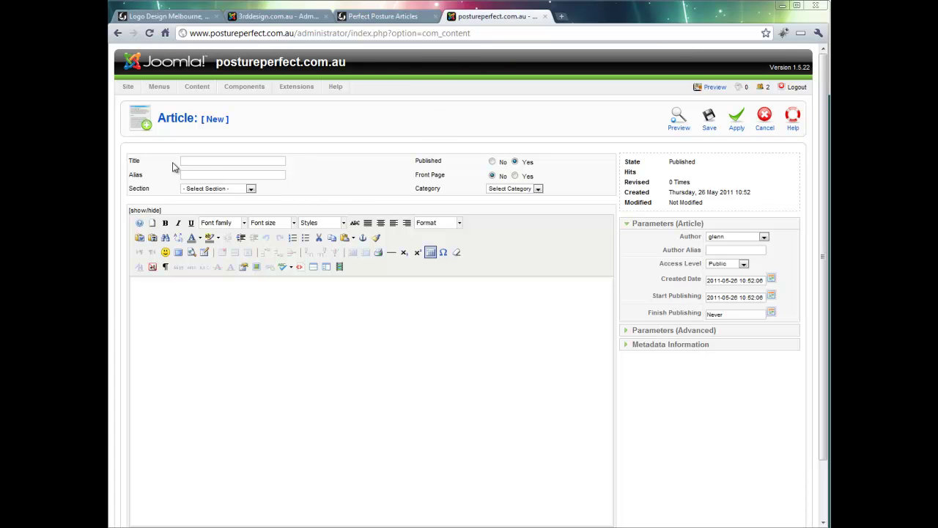
Title the new article 'Formal Demo By Joe', then check the section heading on the public Articles page.
left_click(213, 162)
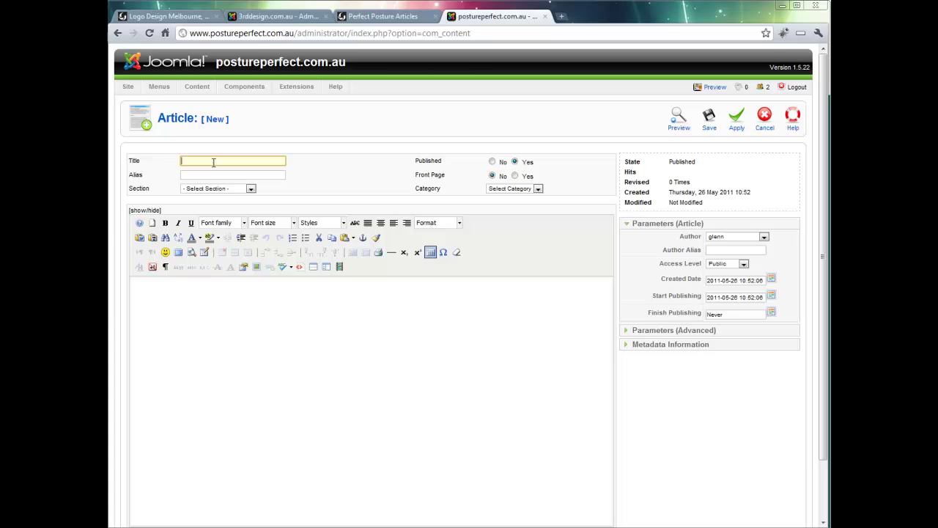
type("Formal D")
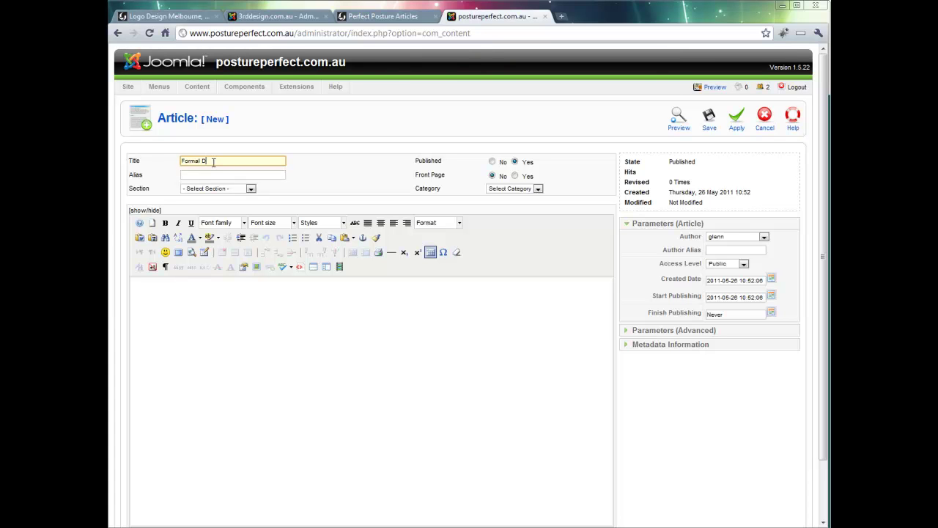
type("emo By Joe")
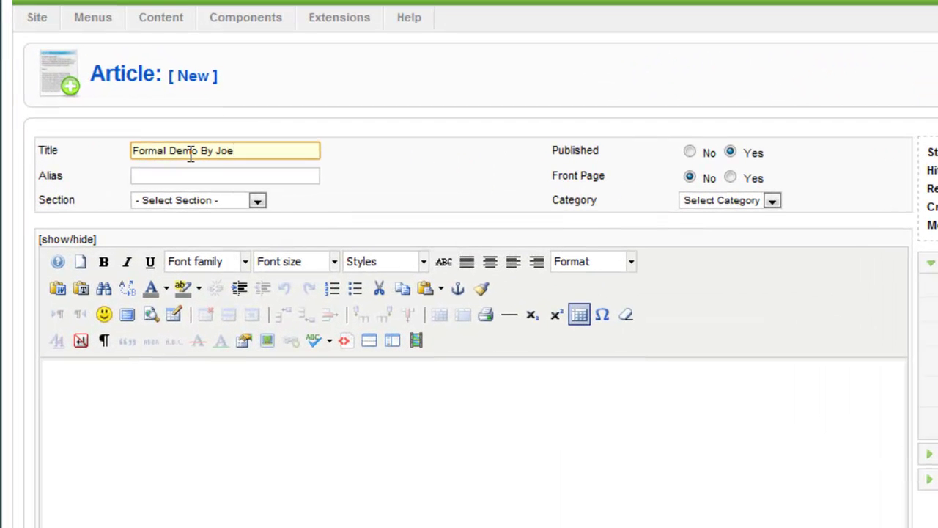
left_click(202, 179)
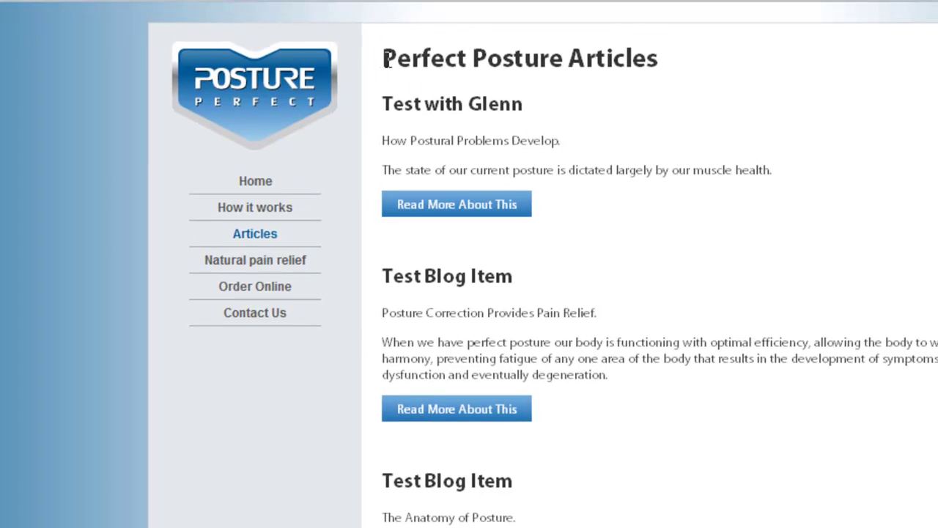
left_click_drag(385, 60, 659, 64)
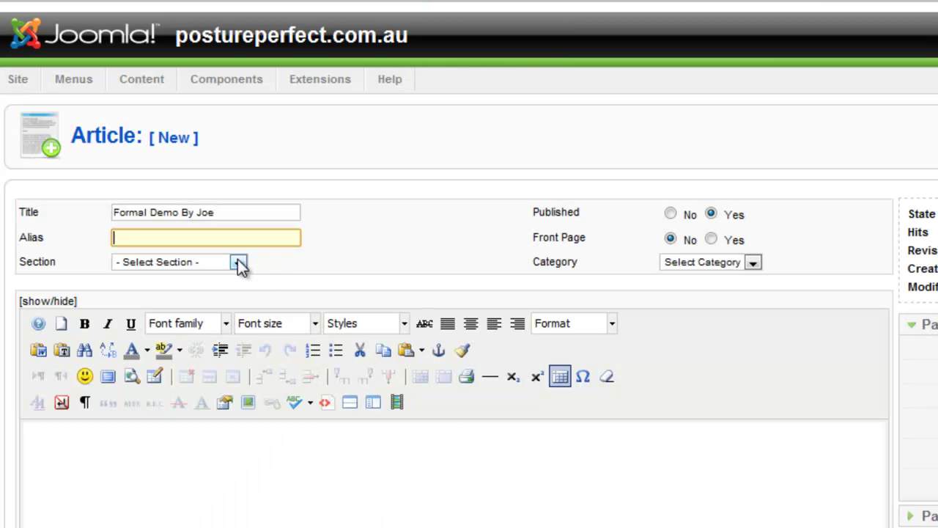
File the article under Perfect Posture Articles section and category, then select its title for copying.
left_click(239, 263)
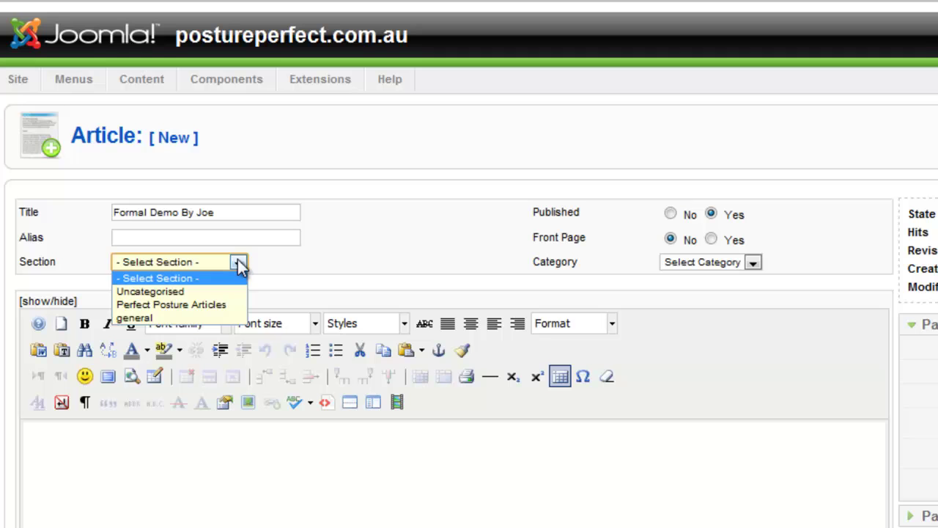
left_click(228, 304)
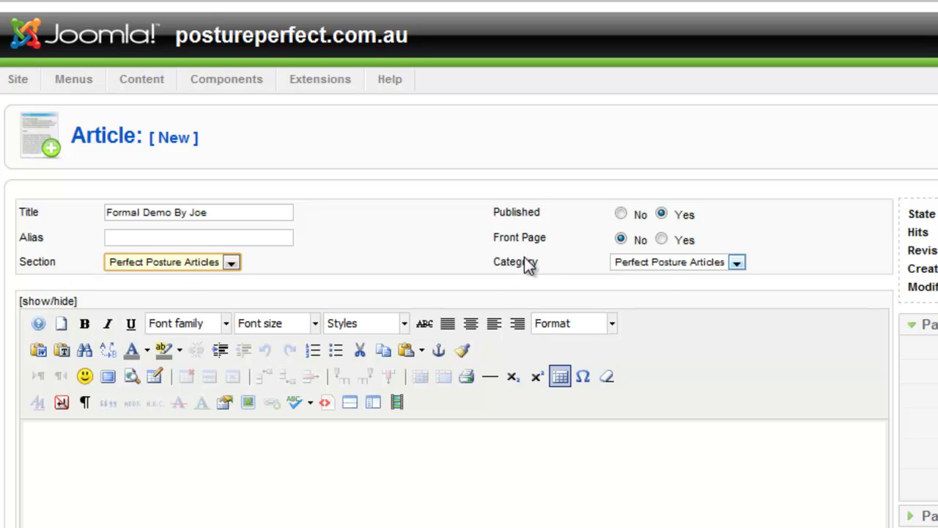
left_click(660, 262)
left_click(677, 263)
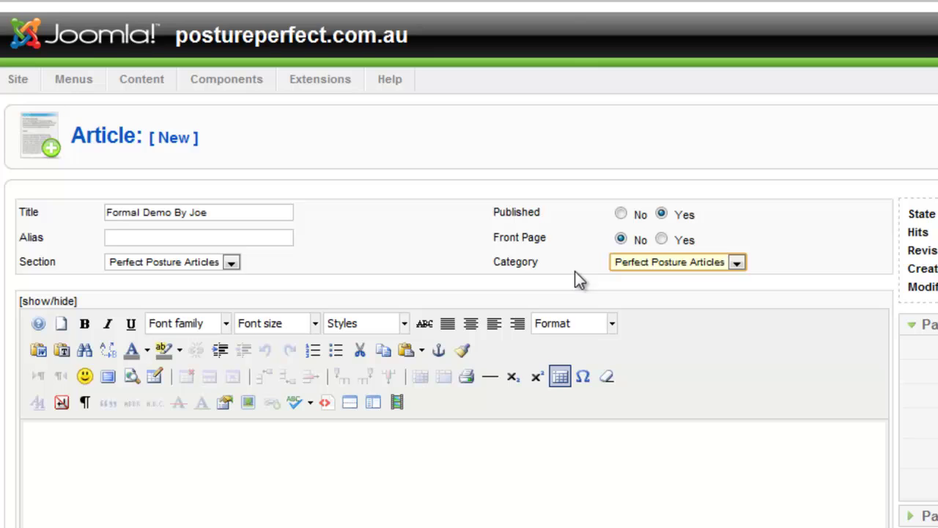
scroll(635, 328, "down", 3)
scroll(635, 328, "up", 3)
left_click_drag(253, 206, 110, 211)
key("ctrl+c")
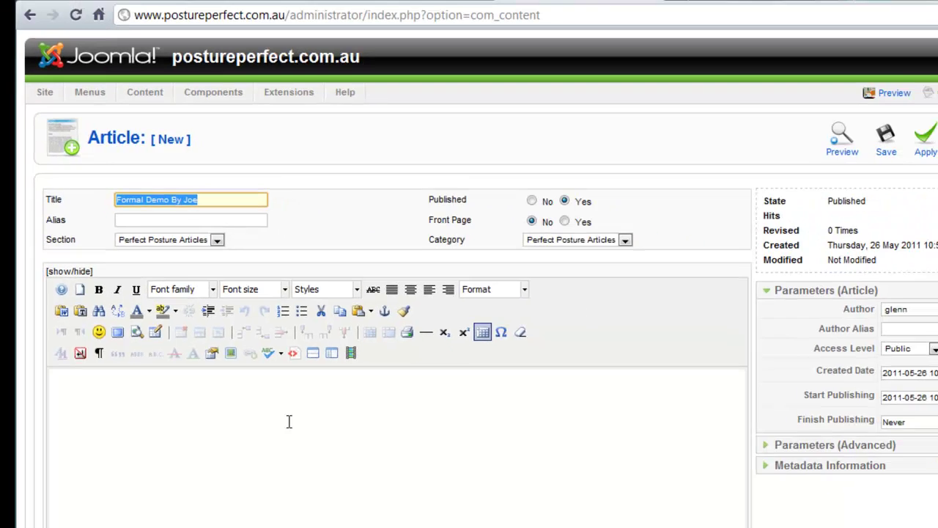
Paste 'Formal Demo By Joe' many times into the article body and apply to save it.
left_click(287, 423)
key("ctrl+v")
key("ctrl+v")
key("ctrl+v")
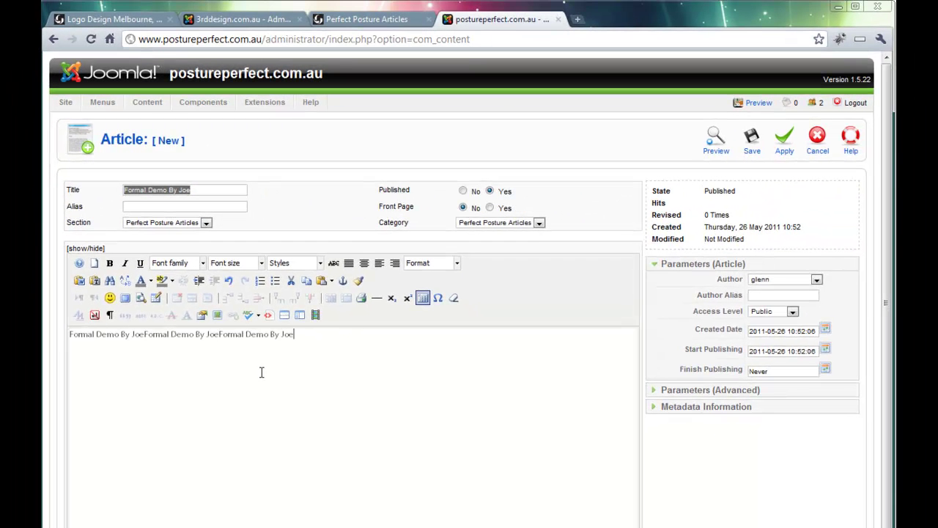
key("ctrl+v")
key("ctrl+v")
key("ctrl+v")
key("ctrl+v")
key("ctrl+v")
key("ctrl+v")
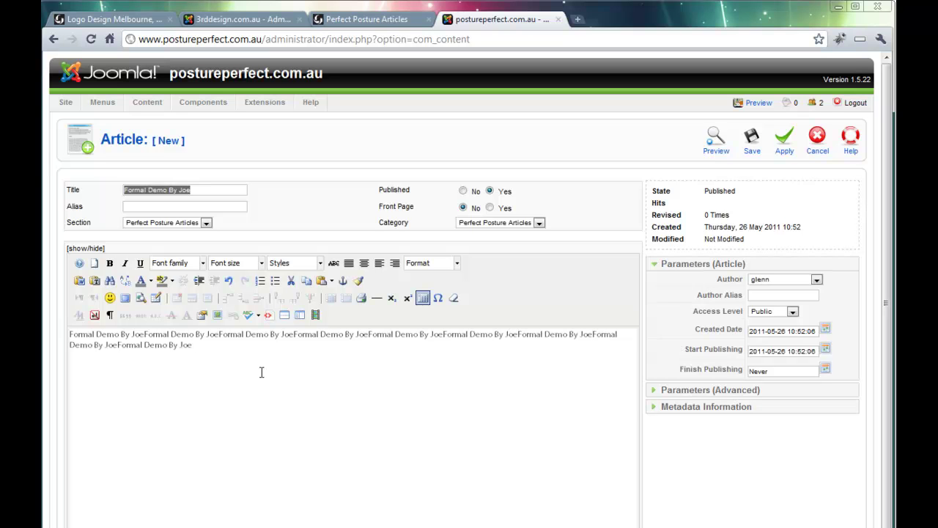
key("ctrl+v")
key("ctrl+v")
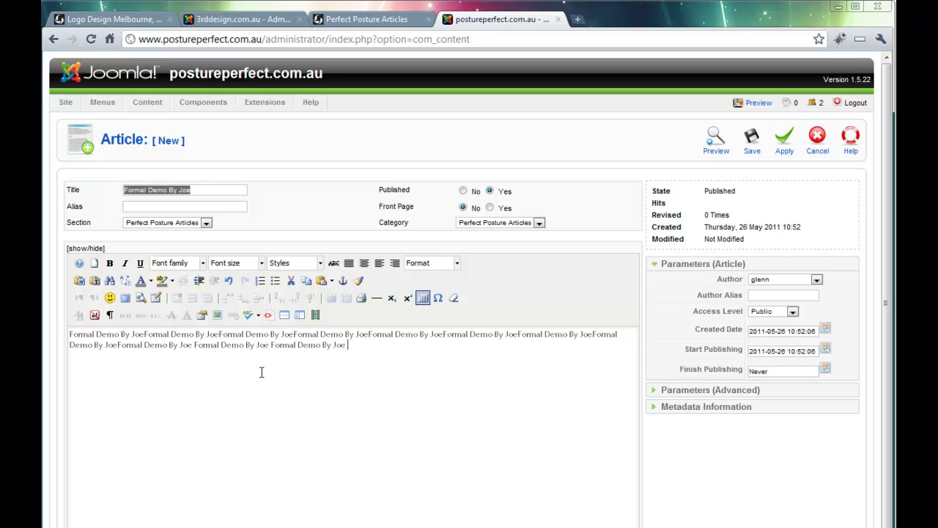
key("ctrl+v")
key("ctrl+v")
key("ctrl+v")
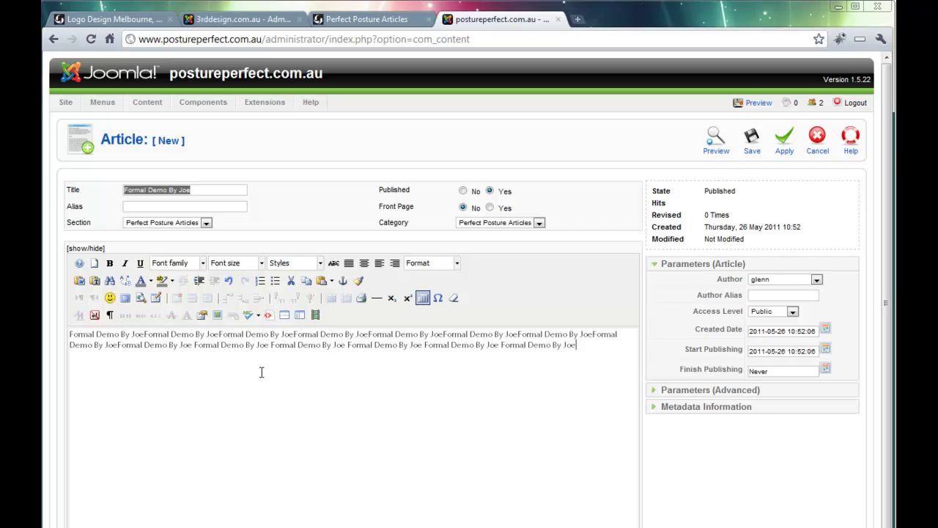
key("ctrl+v")
key("ctrl+v")
key("ctrl+v")
key("ctrl+v")
key("ctrl+v")
key("ctrl+v")
key("ctrl+v")
key("ctrl+v")
key("ctrl+v")
key("ctrl+v")
key("ctrl+v")
key("ctrl+v")
key("ctrl+v")
key("ctrl+v")
key("ctrl+v")
key("ctrl+v")
key("ctrl+v")
key("ctrl+v")
key("ctrl+v")
key("ctrl+v")
key("ctrl+v")
key("ctrl+v")
key("ctrl+v")
key("ctrl+v")
key("ctrl+v")
key("ctrl+v")
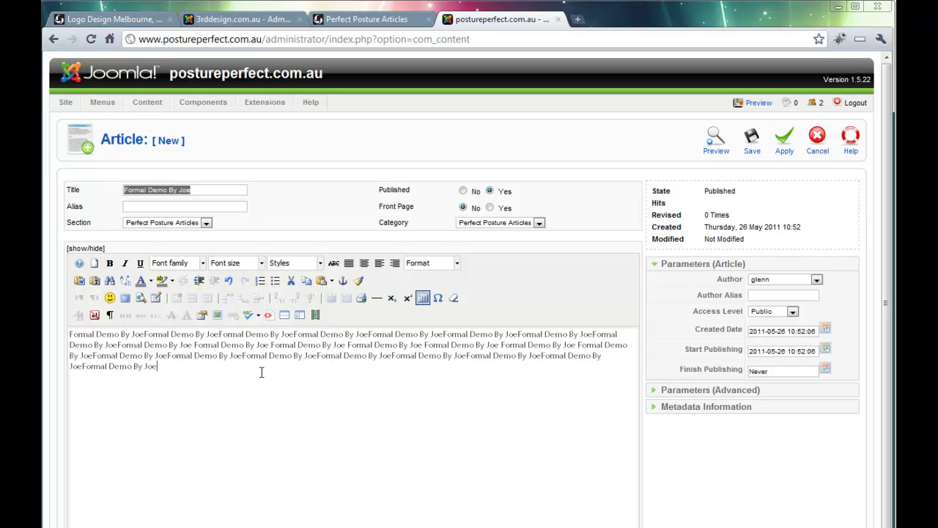
key("ctrl+v")
key("ctrl+v")
key("ctrl+v")
key("ctrl+v")
key("ctrl+v")
key("ctrl+v")
key("ctrl+v")
key("ctrl+v")
key("ctrl+v")
key("ctrl+v")
key("ctrl+v")
key("ctrl+v")
key("ctrl+v")
key("ctrl+v")
key("ctrl+v")
key("ctrl+v")
key("ctrl+v")
key("ctrl+v")
key("ctrl+v")
key("ctrl+v")
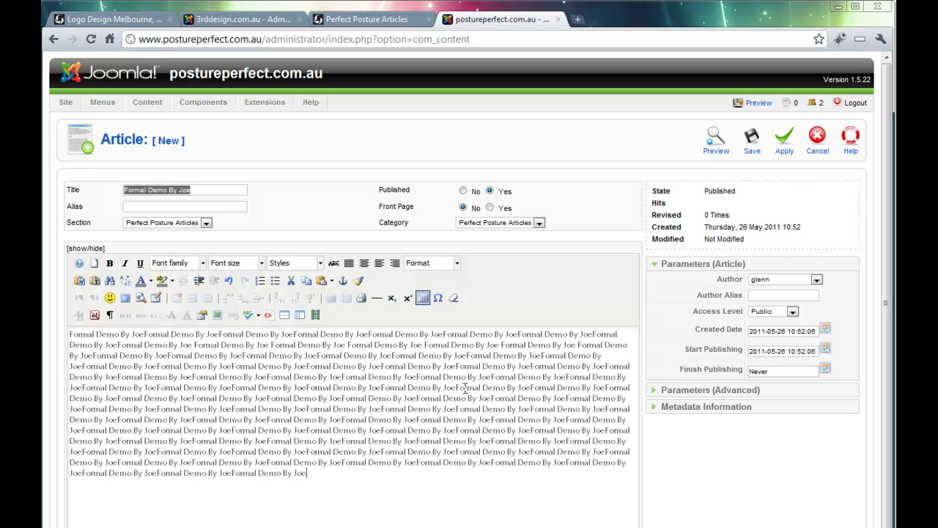
left_click(784, 141)
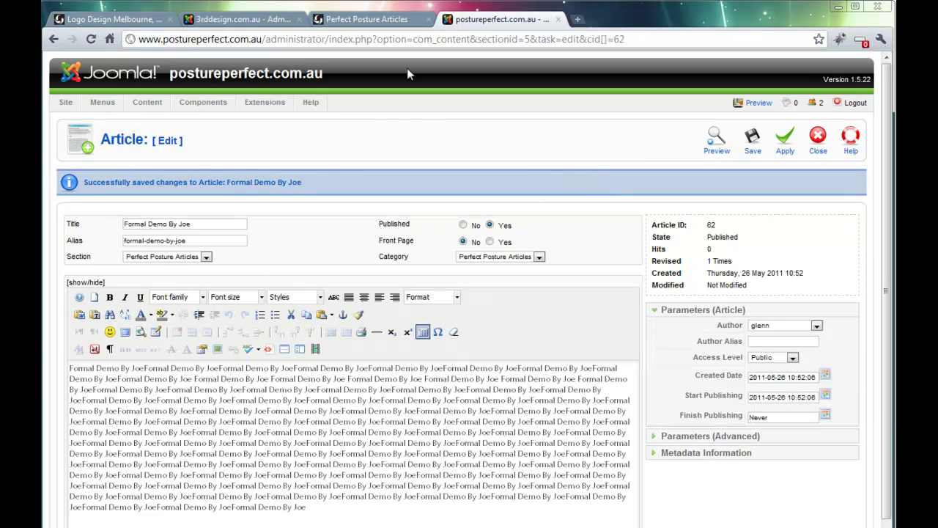
Reload the public articles page and confirm Formal Demo By Joe now appears first in the list.
left_click(399, 20)
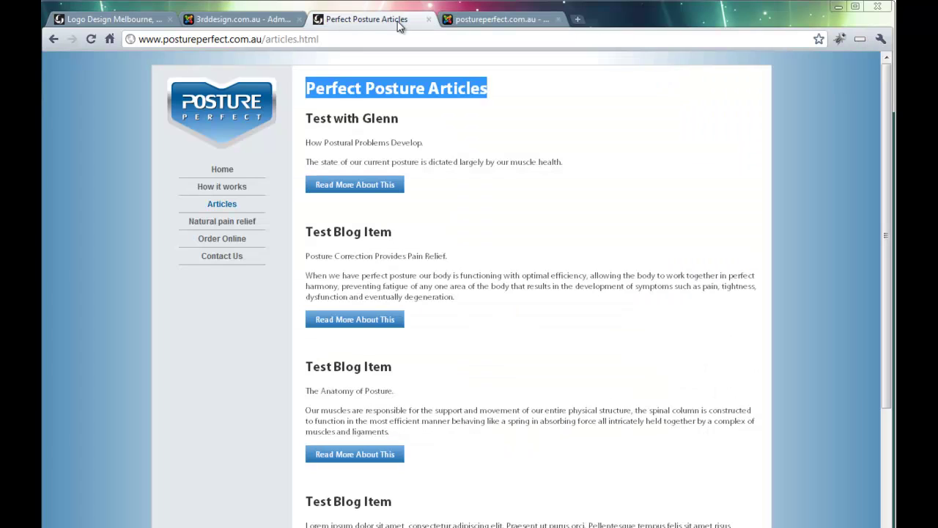
left_click(115, 161)
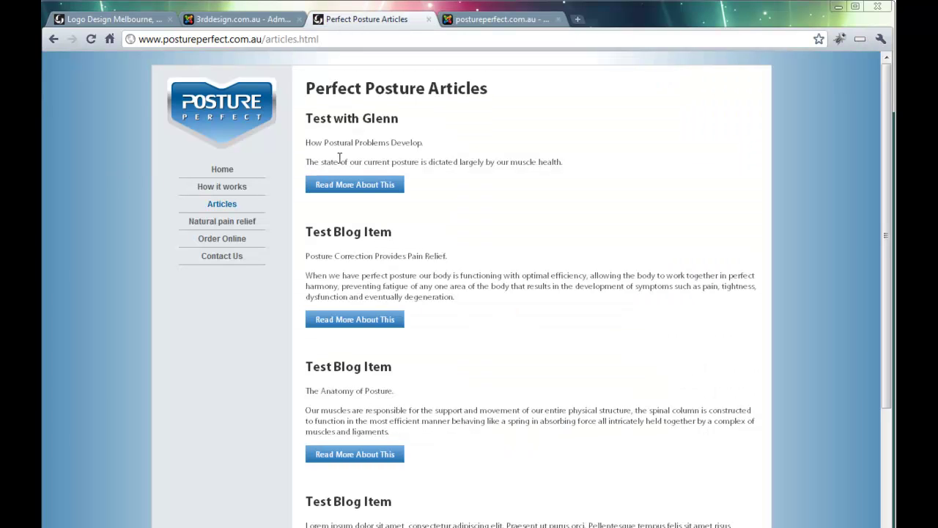
left_click(96, 41)
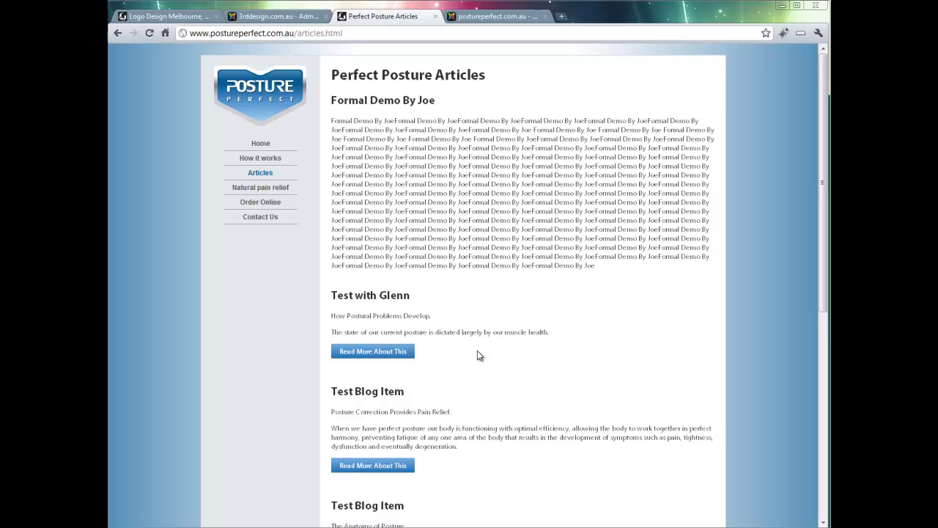
scroll(477, 350, "down", 3)
scroll(478, 354, "down", 6)
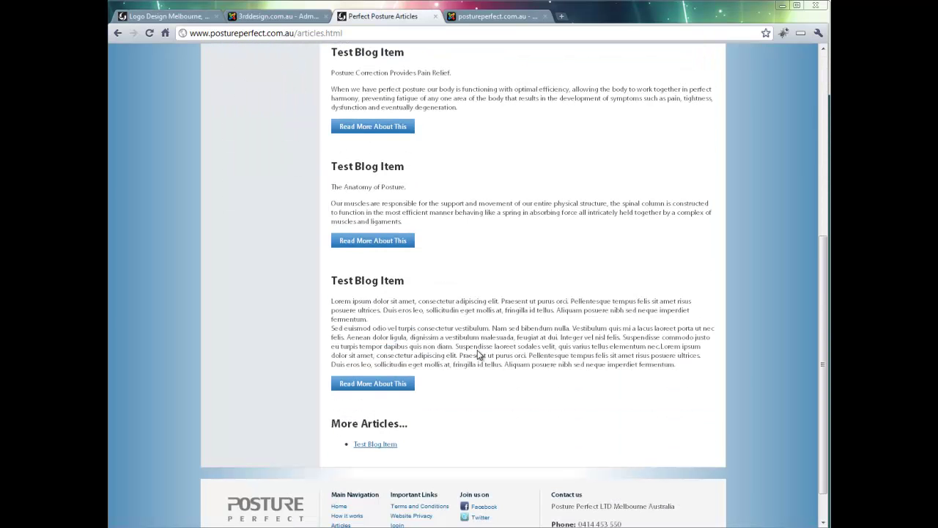
scroll(477, 352, "up", 9)
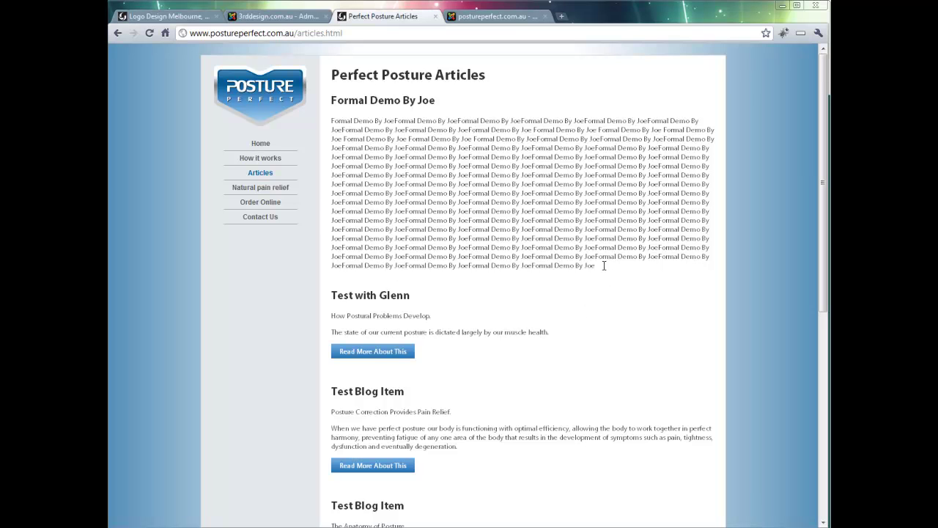
left_click_drag(600, 267, 331, 120)
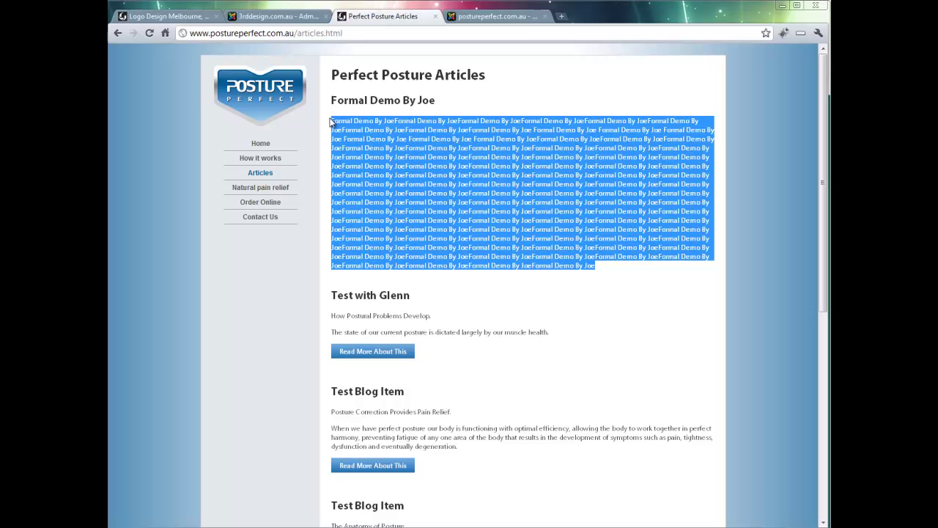
left_click(350, 187)
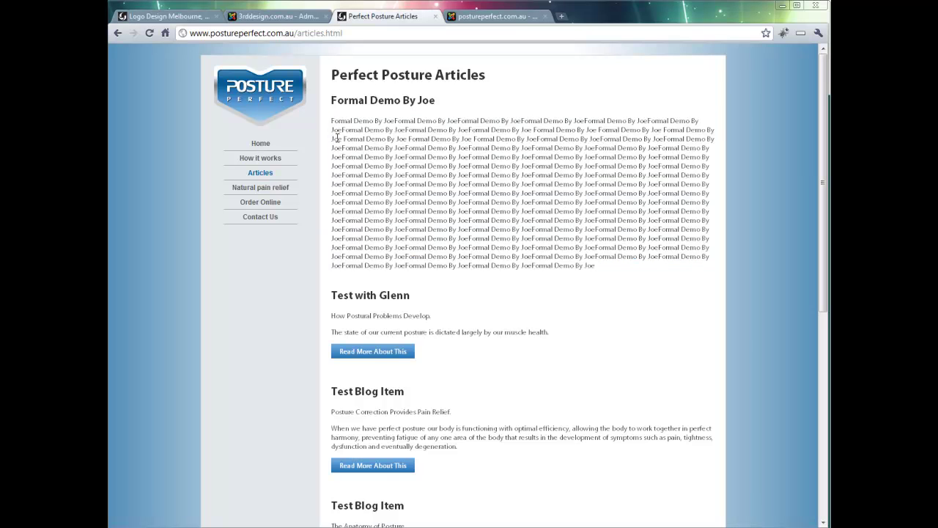
left_click_drag(332, 119, 414, 148)
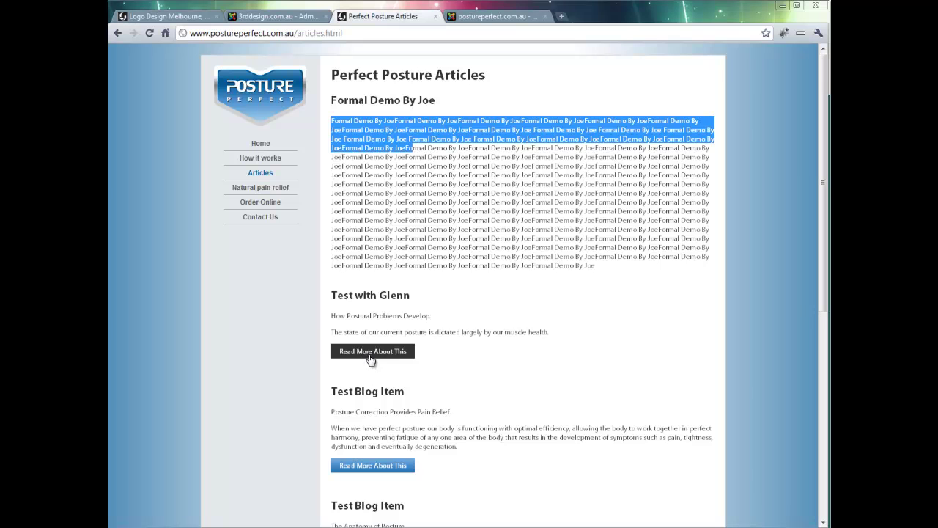
Break the Formal Demo By Joe body into a short opening paragraph and a longer block.
left_click(475, 20)
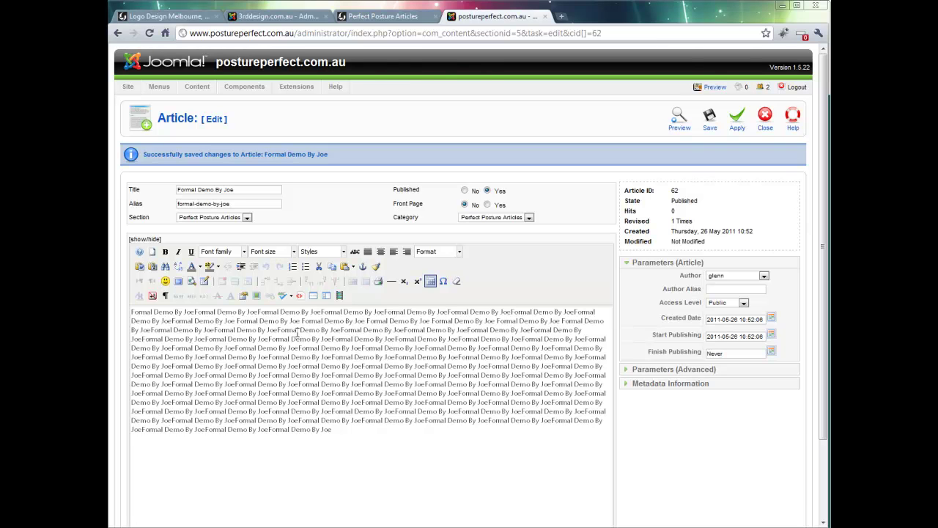
key("Return")
key("Return")
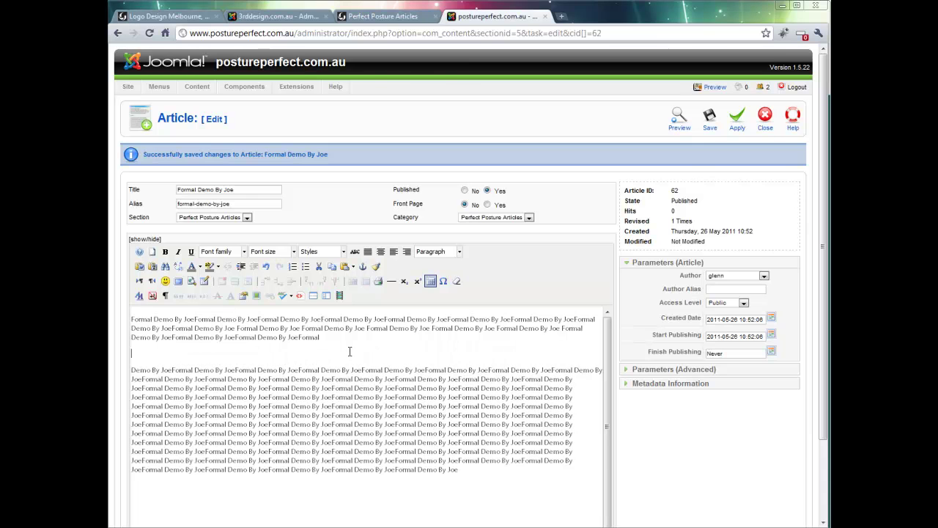
left_click_drag(350, 351, 132, 318)
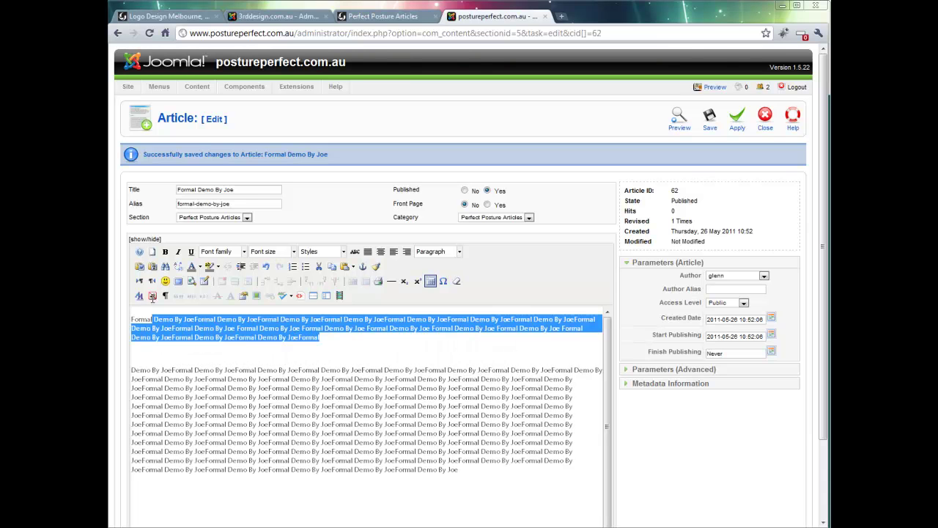
left_click(250, 370)
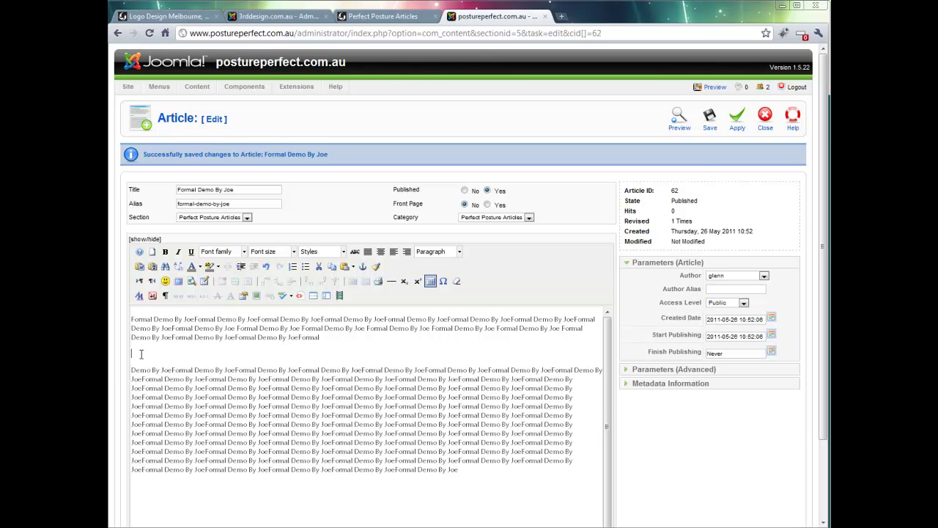
left_click_drag(132, 319, 335, 341)
left_click(151, 356)
left_click_drag(132, 369, 471, 474)
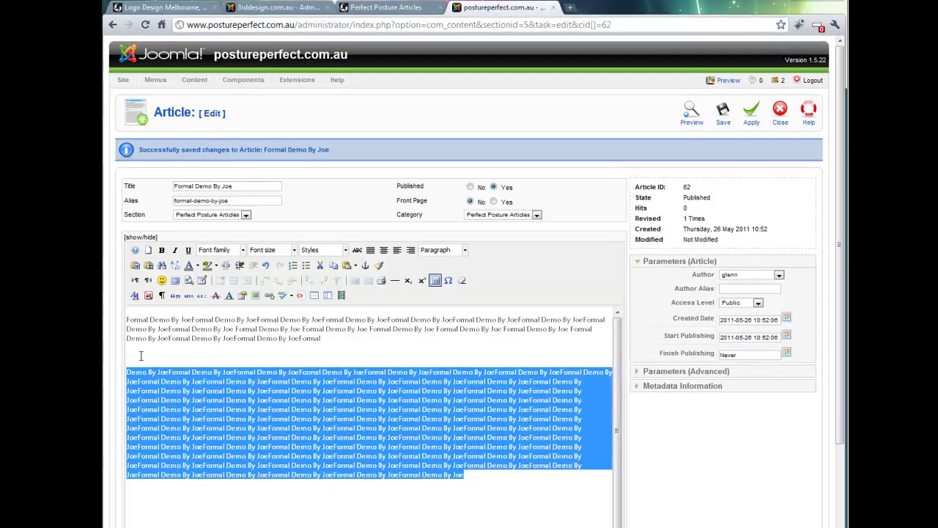
left_click(141, 356)
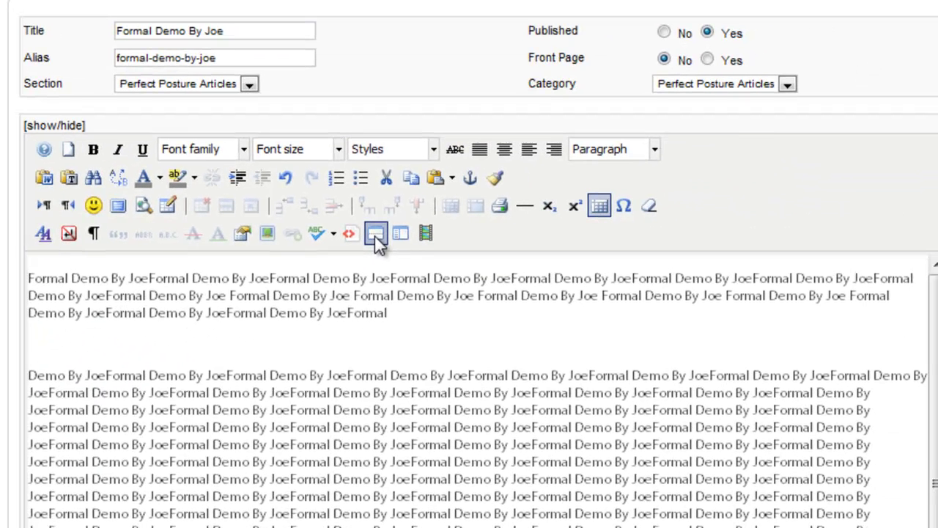
Insert a Read More break between the two paragraphs and apply to save the article.
left_click(375, 236)
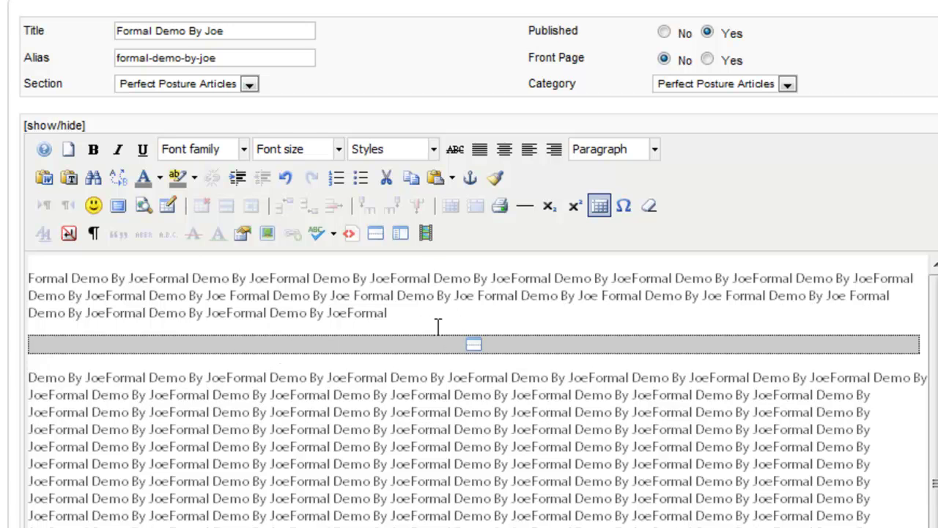
left_click_drag(438, 324, 25, 220)
left_click(425, 295)
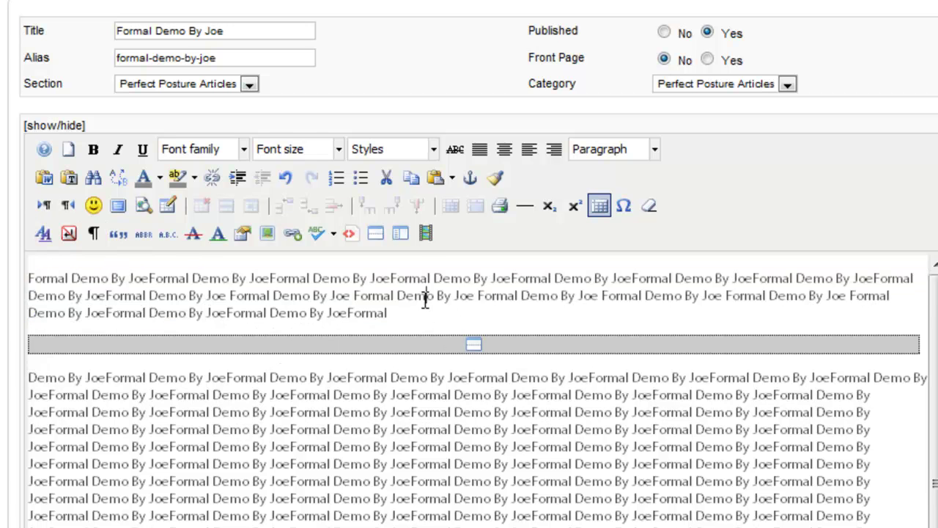
left_click_drag(429, 323, 29, 217)
left_click(106, 350)
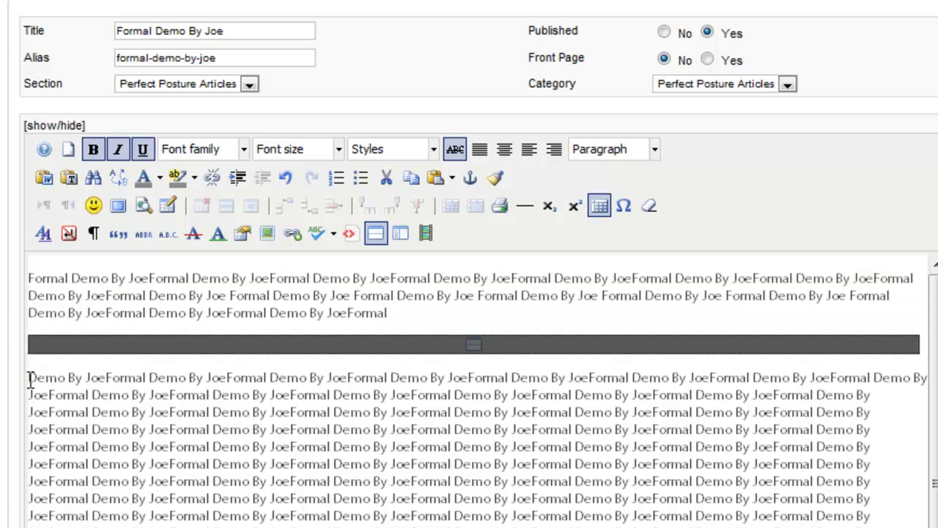
left_click_drag(25, 377, 660, 522)
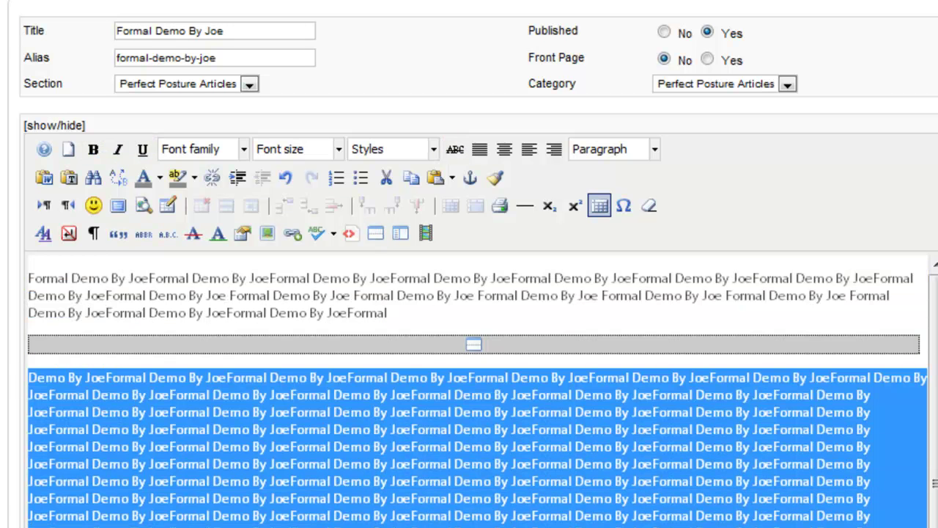
left_click(689, 498)
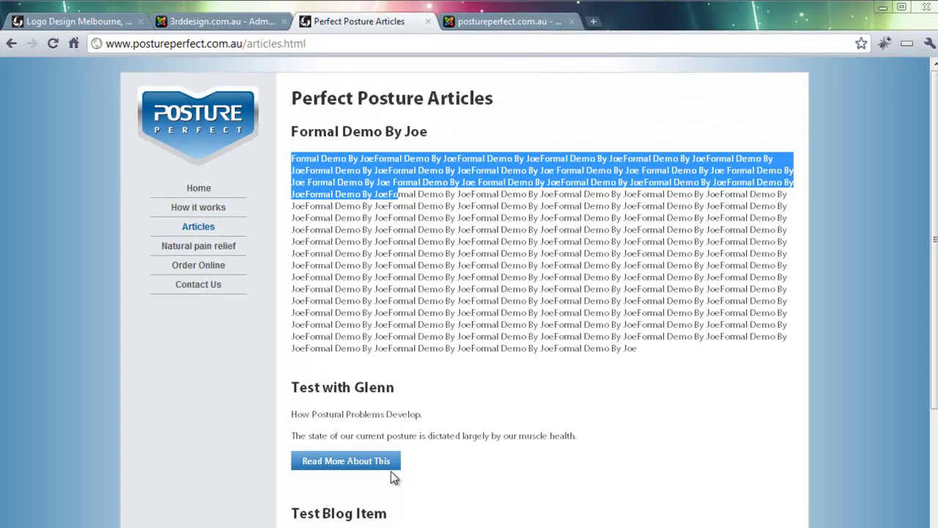
left_click(512, 24)
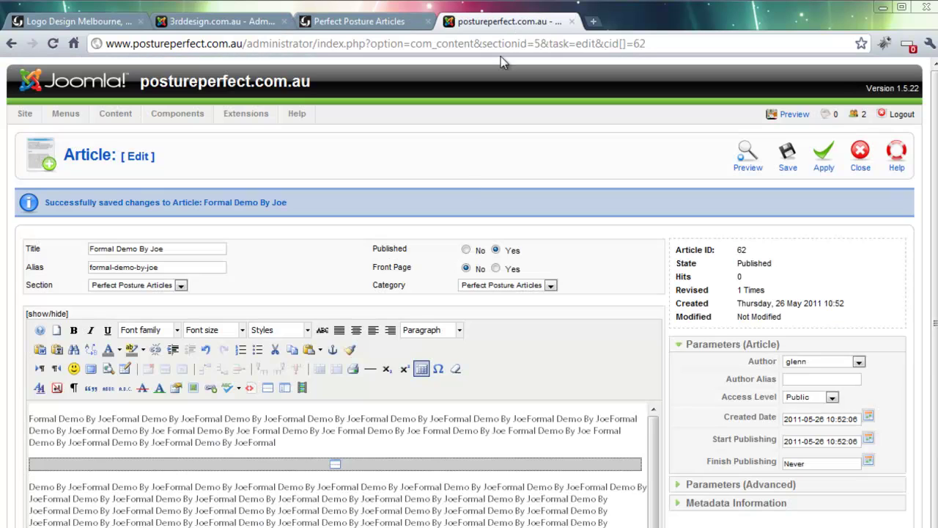
left_click(822, 156)
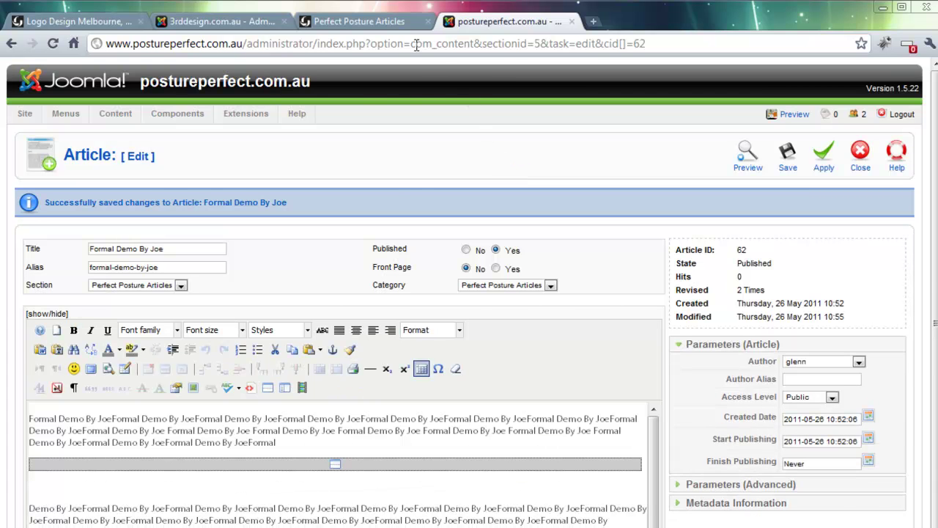
Reload the articles page, check Formal Demo By Joe shows only its intro, then open the home page.
left_click(390, 23)
left_click(542, 238)
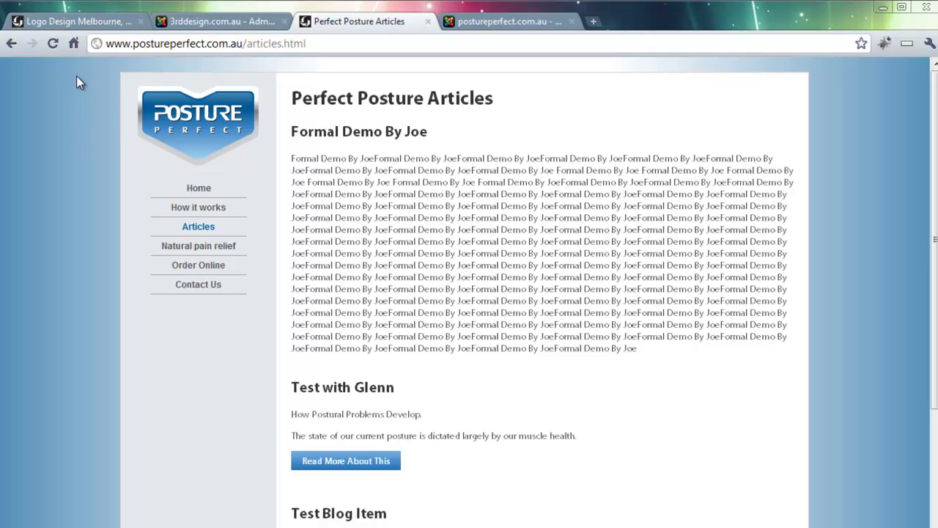
left_click(51, 47)
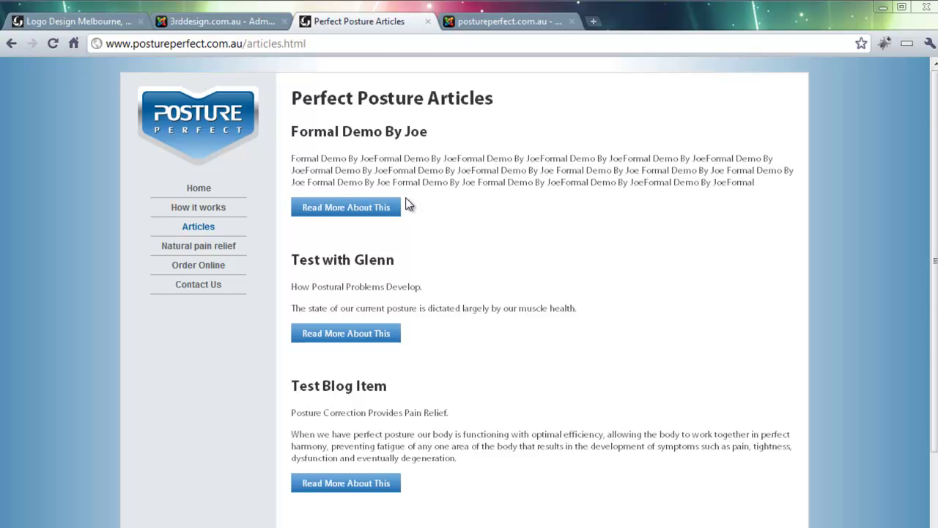
scroll(408, 203, "down", 1)
scroll(407, 203, "down", 1)
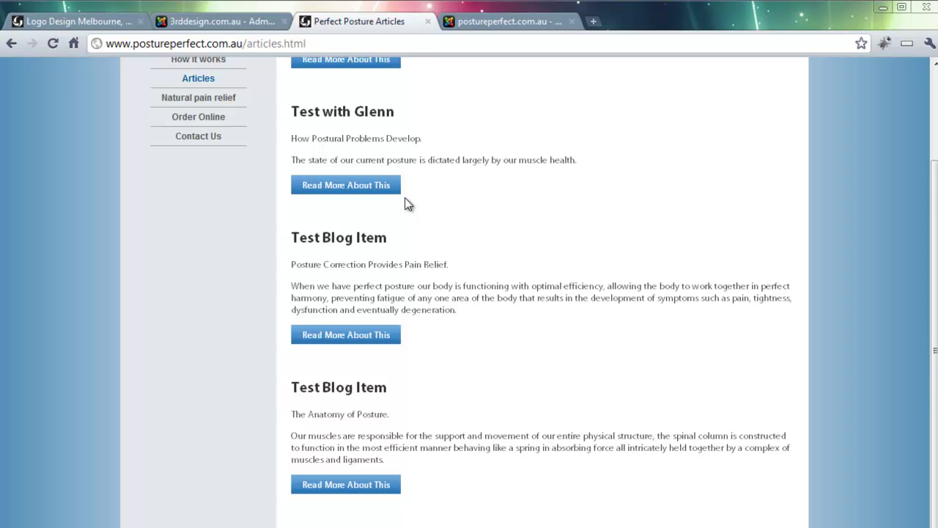
scroll(408, 203, "down", 1)
scroll(403, 203, "down", 1)
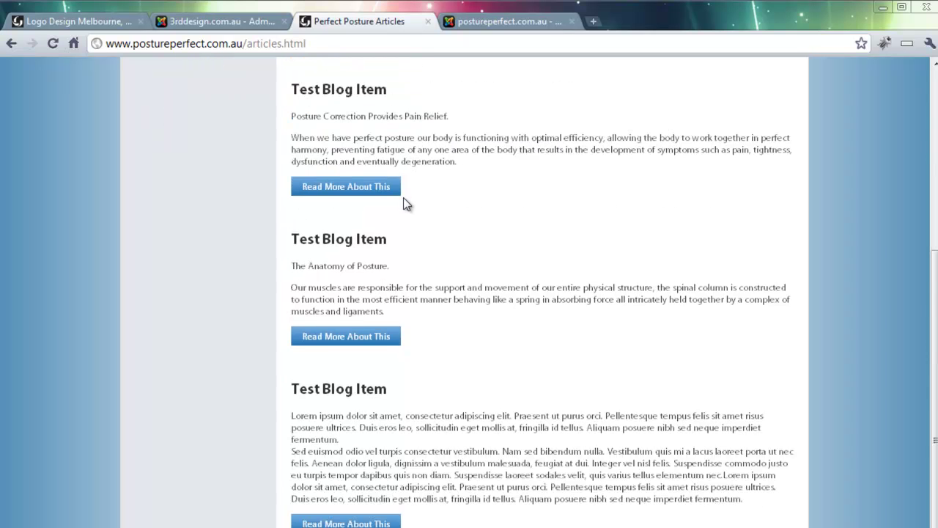
scroll(404, 203, "up", 3)
scroll(403, 198, "up", 1)
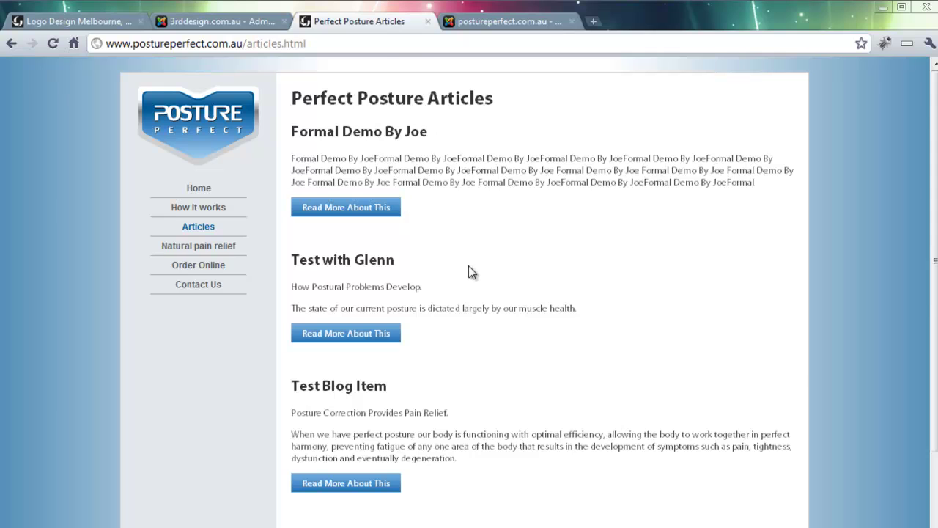
scroll(472, 272, "down", 1)
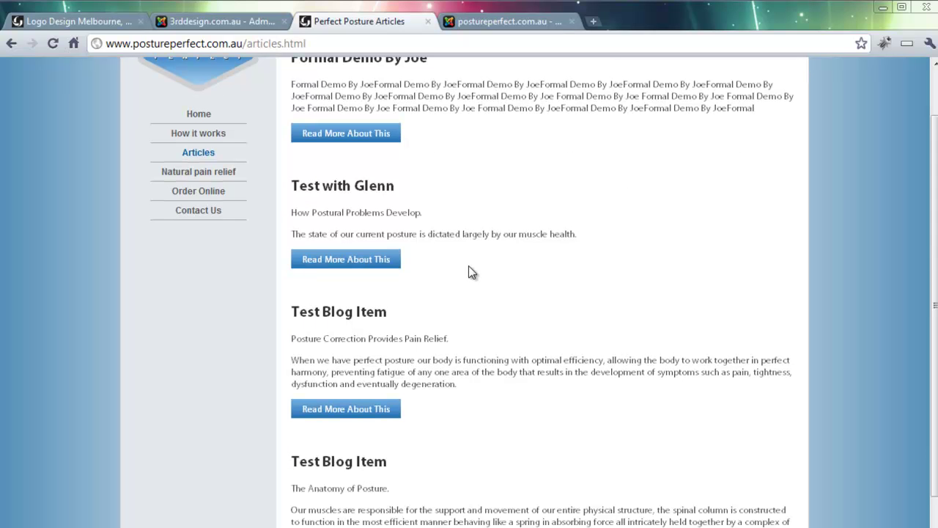
scroll(472, 272, "up", 1)
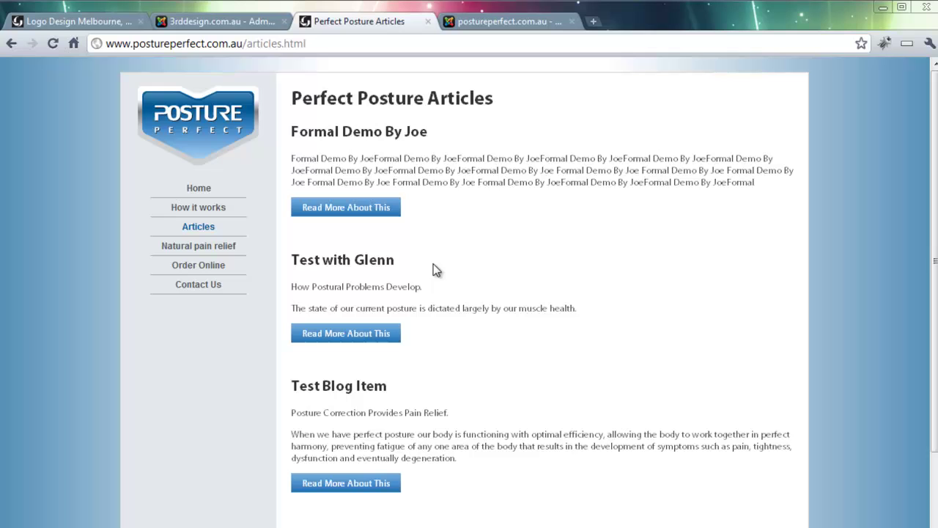
left_click(221, 130)
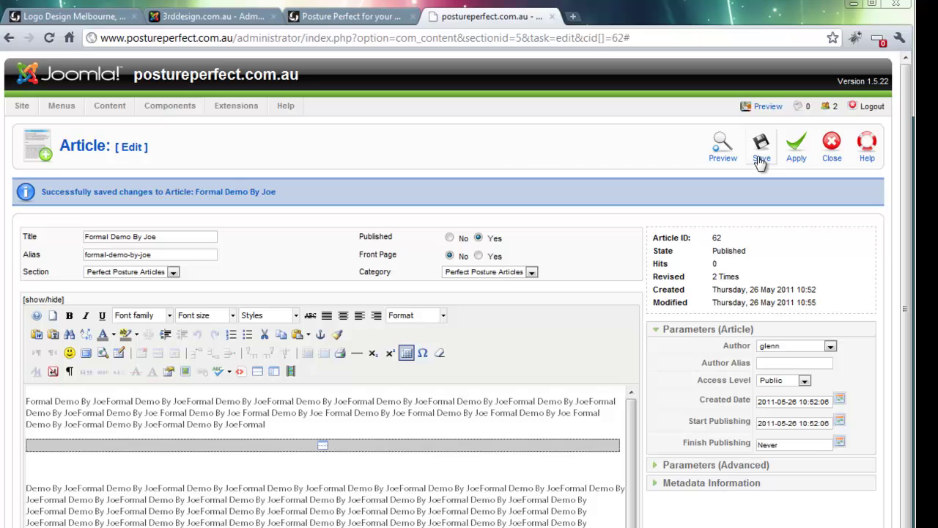
Save the article, filter the list to Perfect Posture Articles section and category, and tick then untick row 6.
left_click(759, 109)
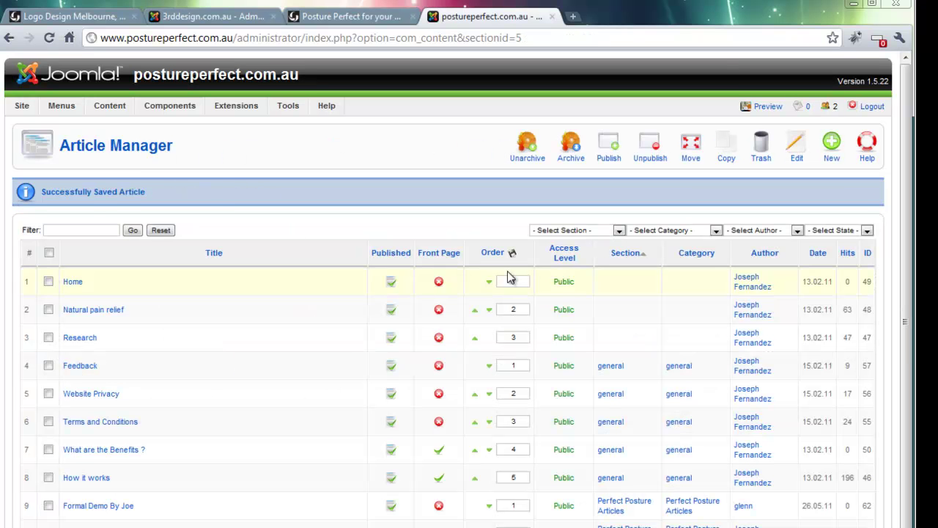
left_click(594, 230)
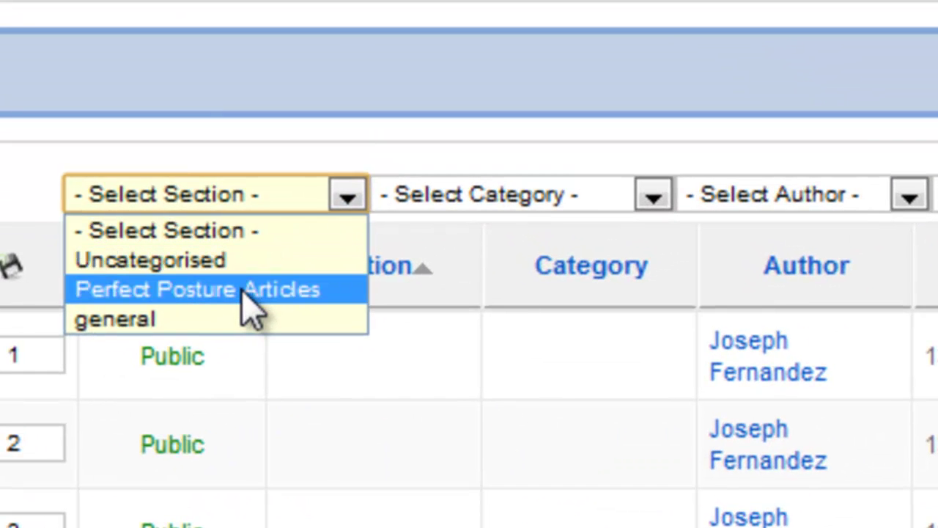
left_click(243, 291)
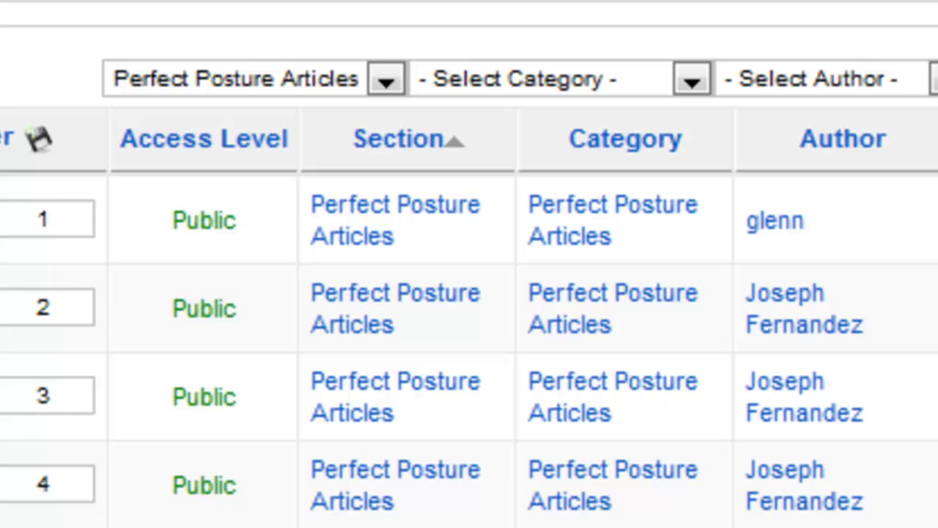
left_click(531, 87)
left_click(538, 144)
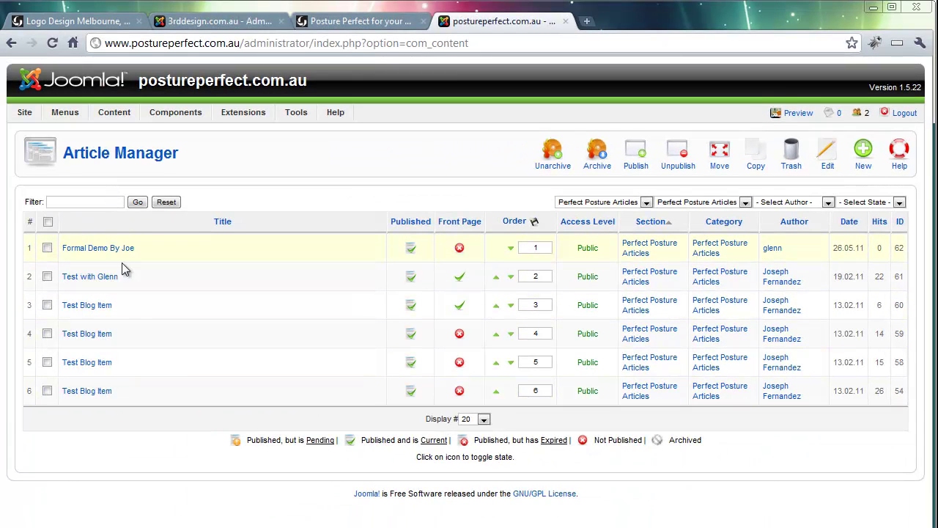
left_click(46, 391)
left_click(47, 391)
Go to the 3rddesign.com tab and open Logo Design > Logo Design Portfolio.
key("ctrl+1")
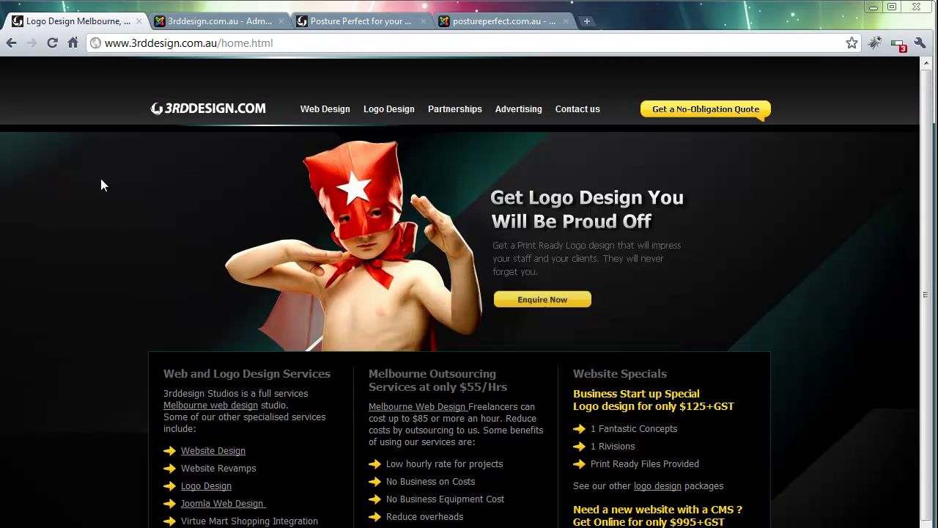
mouse_move(393, 118)
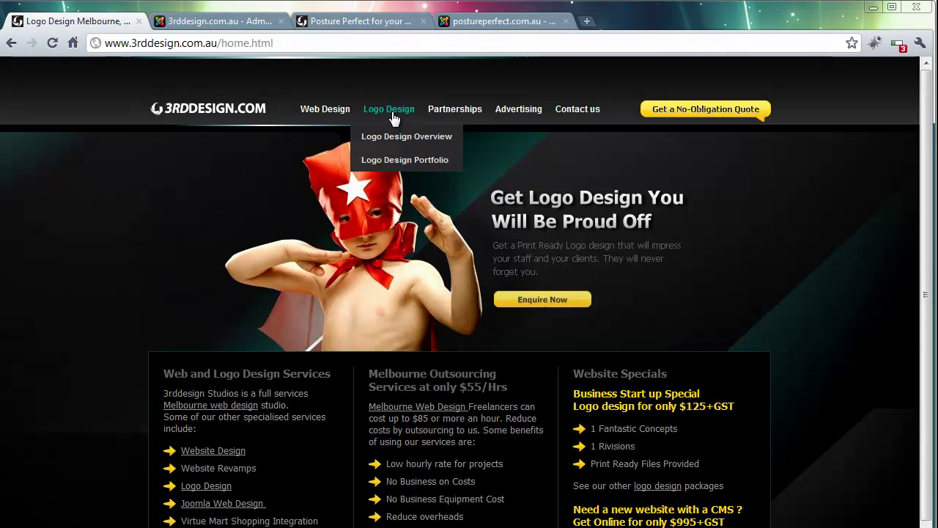
left_click(405, 159)
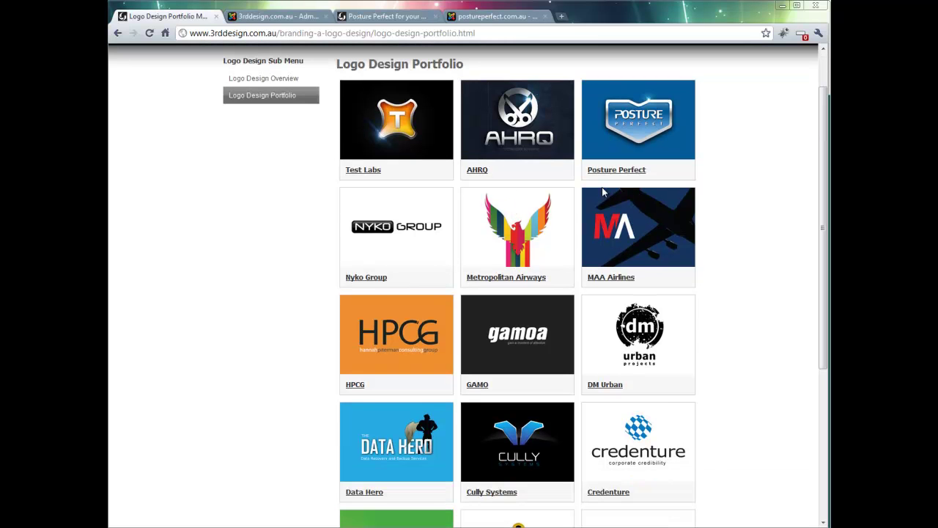
scroll(327, 221, "down", 3)
scroll(325, 219, "up", 3)
View the Test Labs entry and the next AHRQ entry, then return to the portfolio grid.
left_click(364, 204)
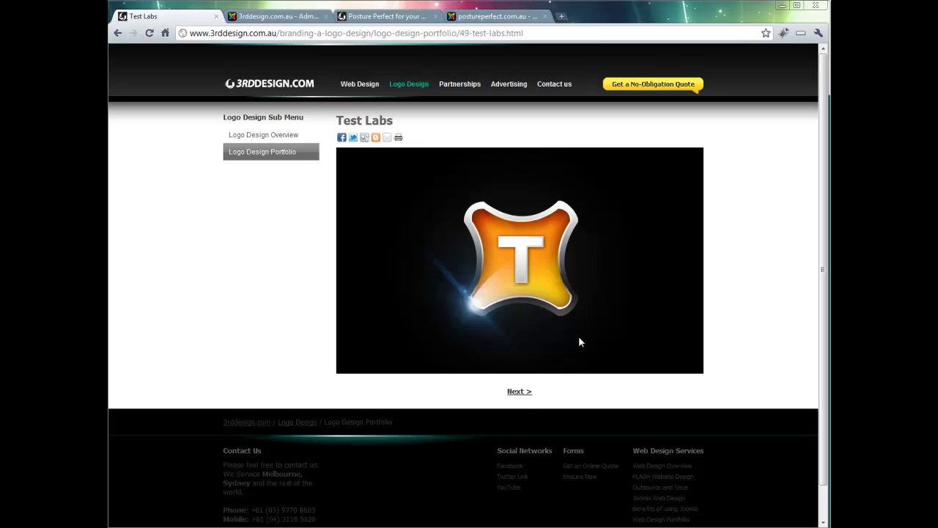
left_click(524, 392)
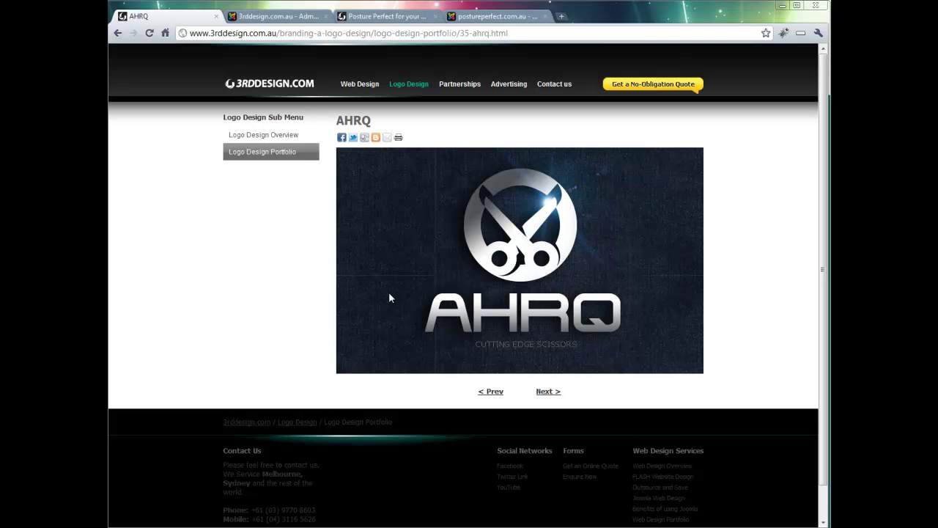
mouse_move(404, 87)
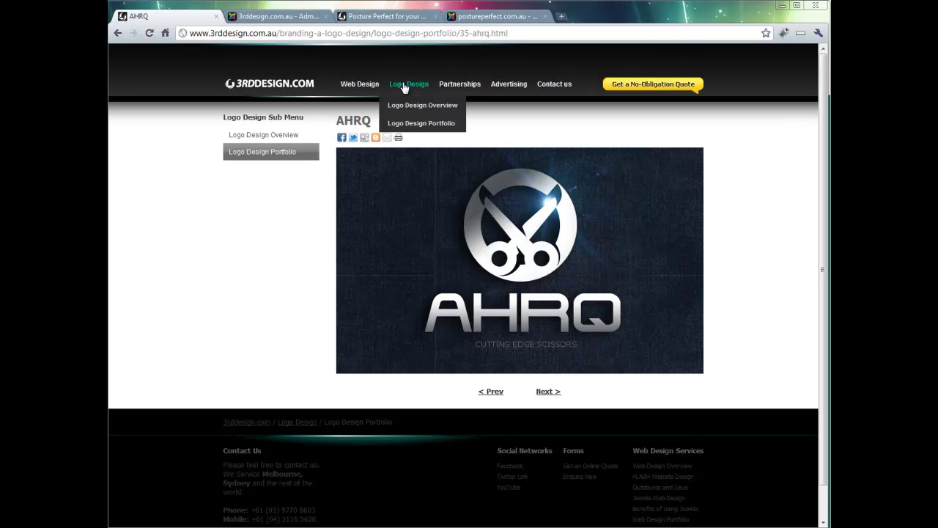
left_click(420, 126)
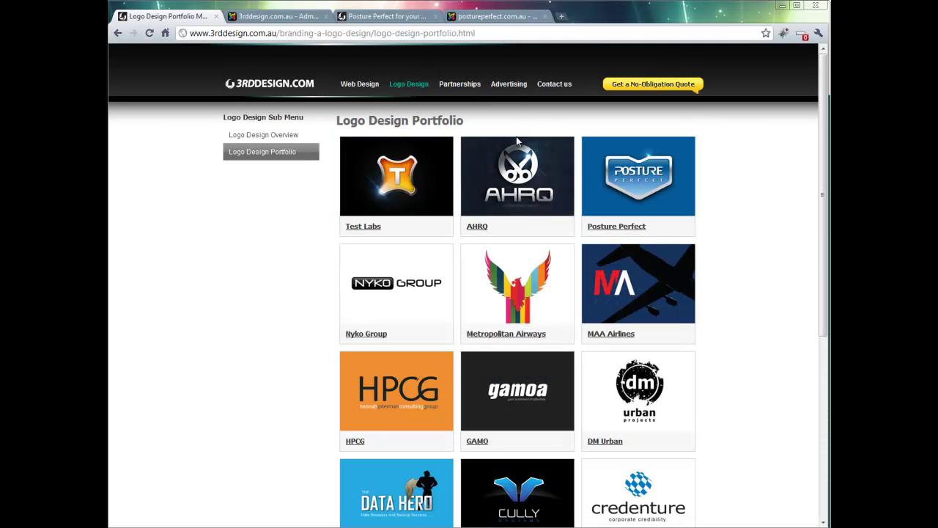
scroll(516, 139, "down", 3)
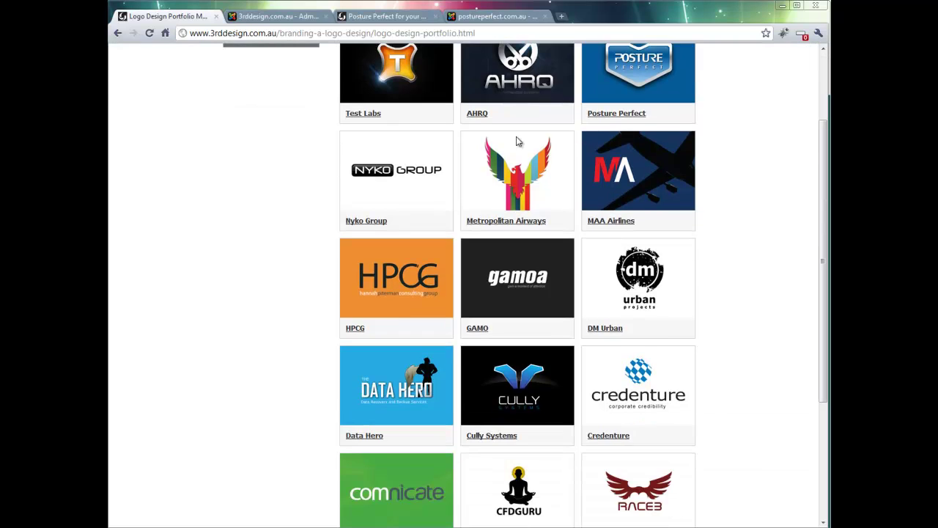
scroll(516, 140, "down", 1)
scroll(516, 137, "up", 5)
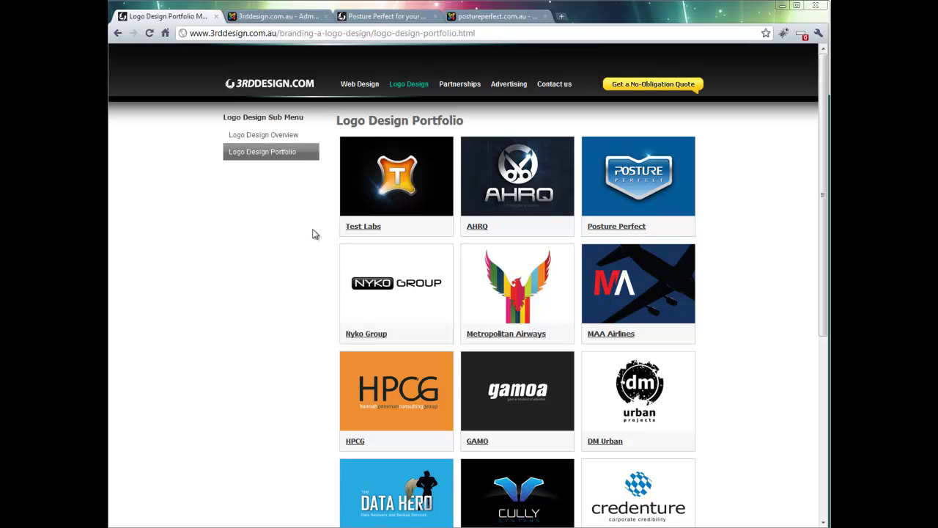
scroll(313, 234, "down", 1)
scroll(313, 234, "up", 1)
Log in to the 3rddesign.com administrator and open the Article Manager.
left_click(242, 21)
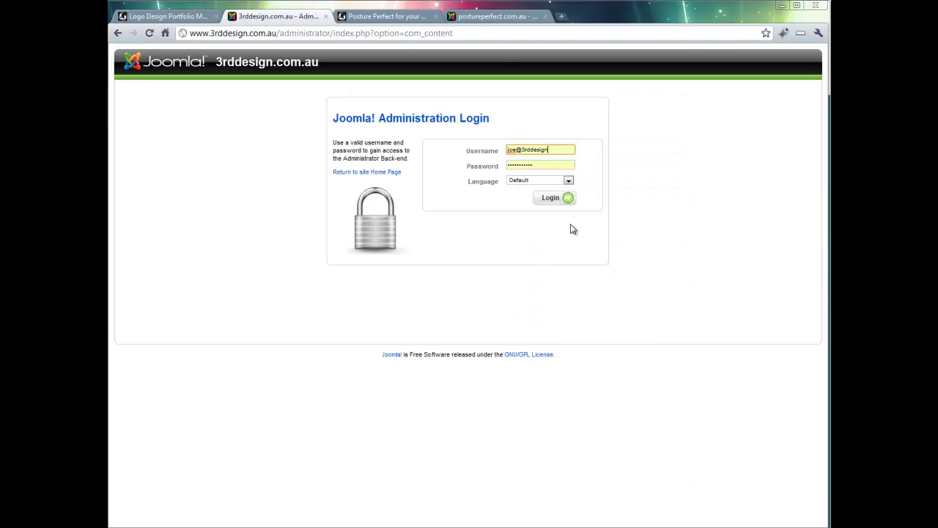
left_click(555, 200)
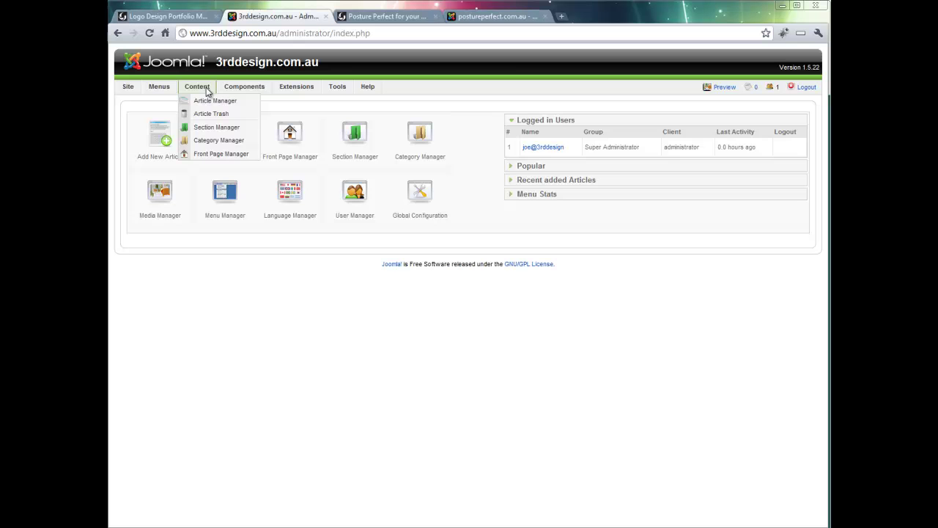
left_click(206, 101)
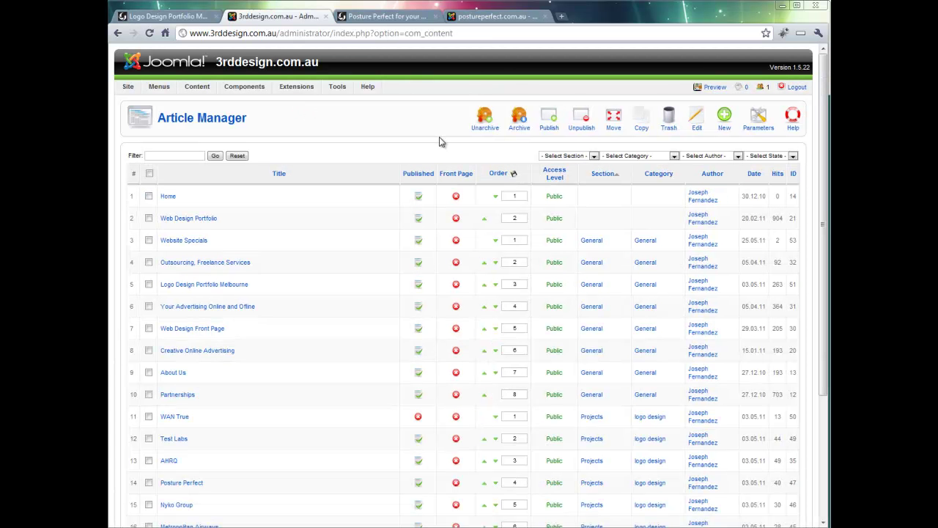
Start a new article titled Backlink Blaster.
left_click(723, 124)
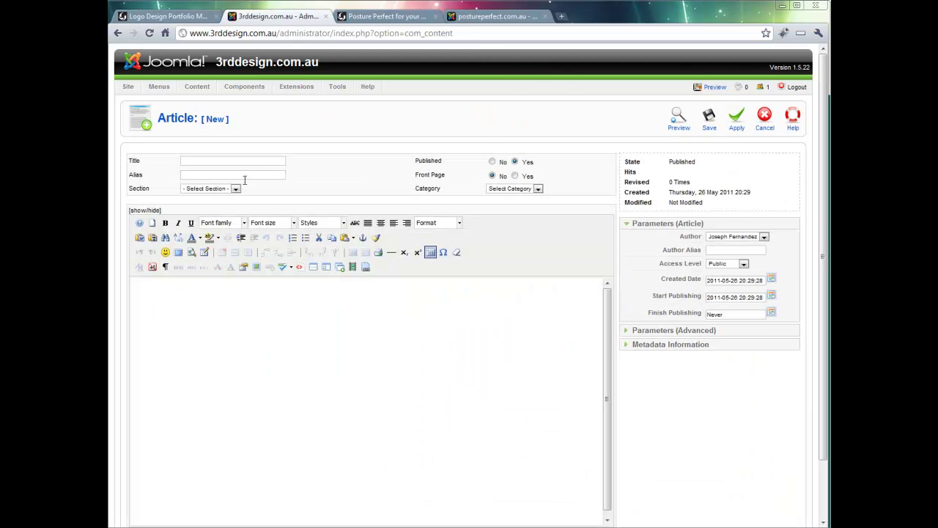
left_click(213, 163)
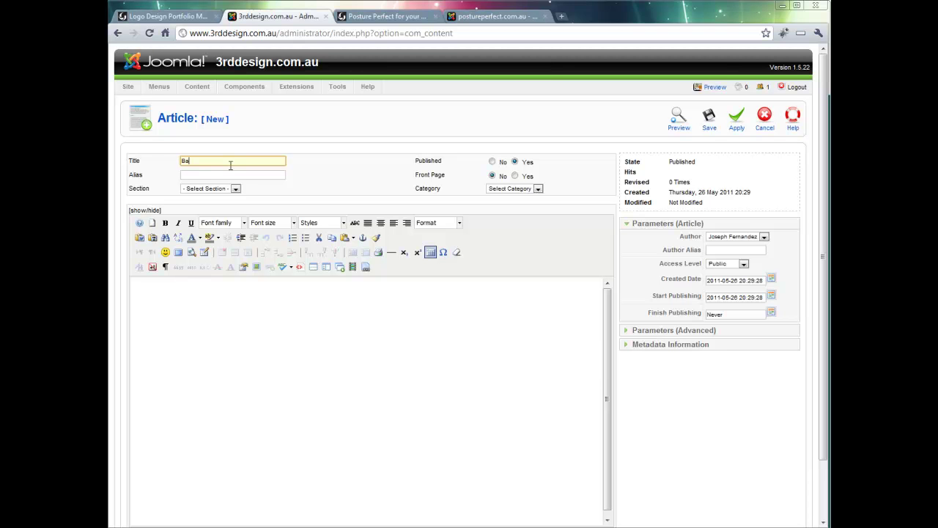
type("Backlink Blaster")
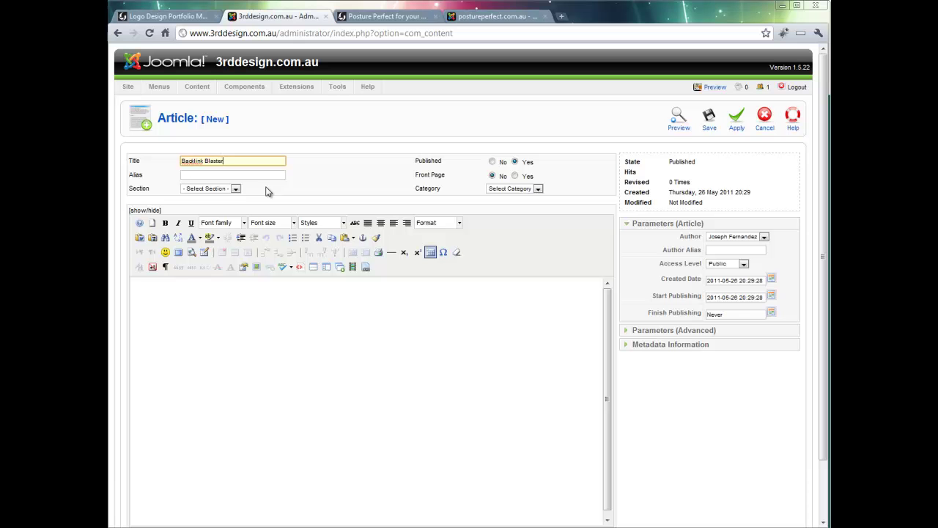
left_click(231, 189)
Put the Backlink Blaster article in the Projects section under the logo design category.
left_click(236, 190)
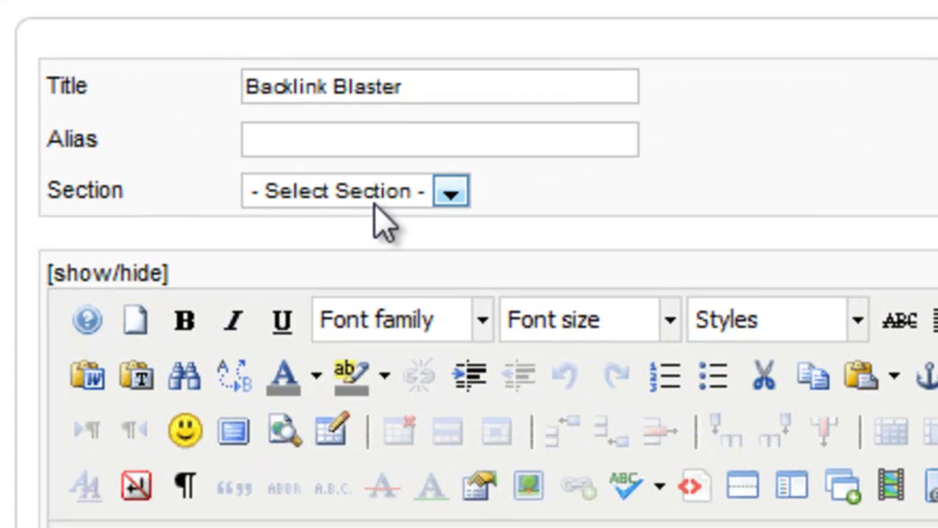
left_click(388, 193)
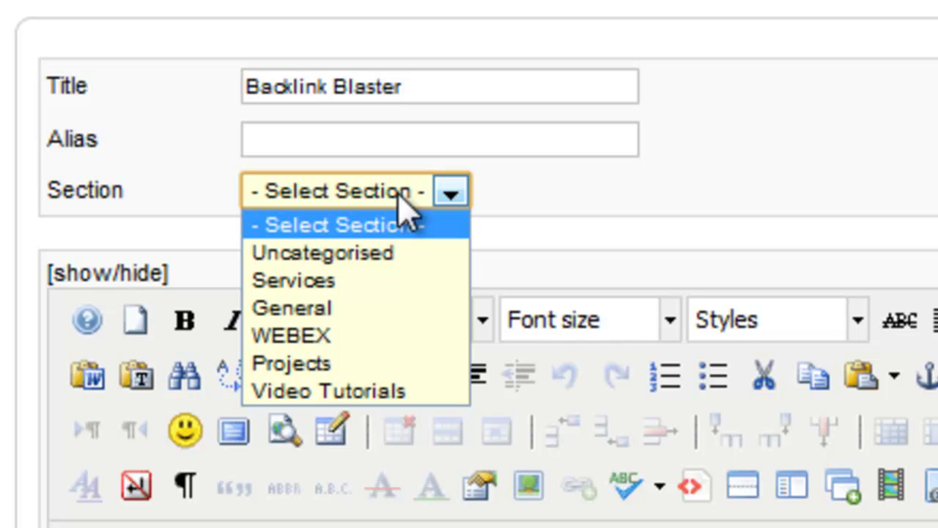
left_click(378, 364)
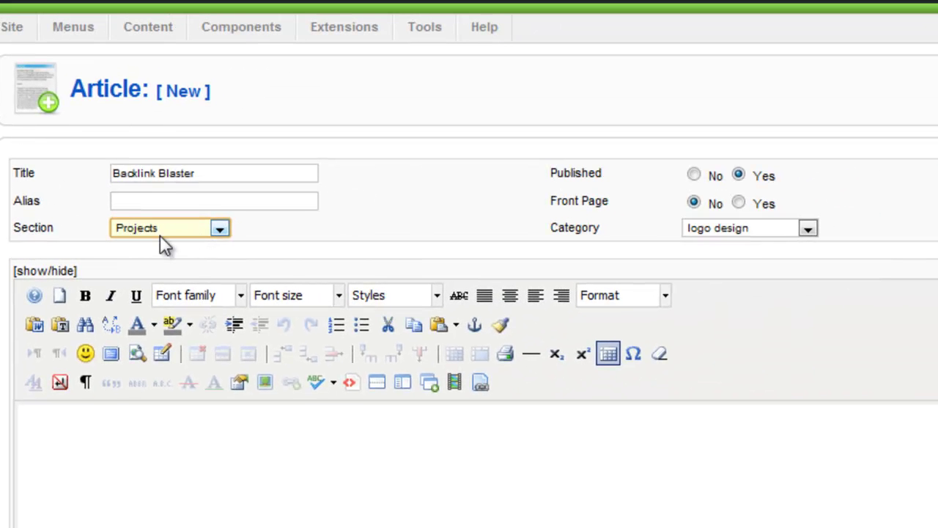
left_click(766, 228)
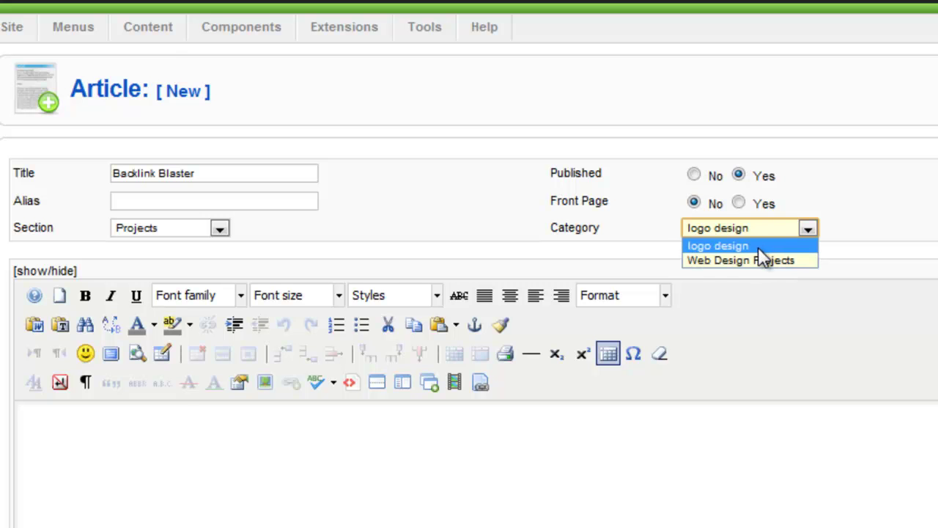
left_click(758, 247)
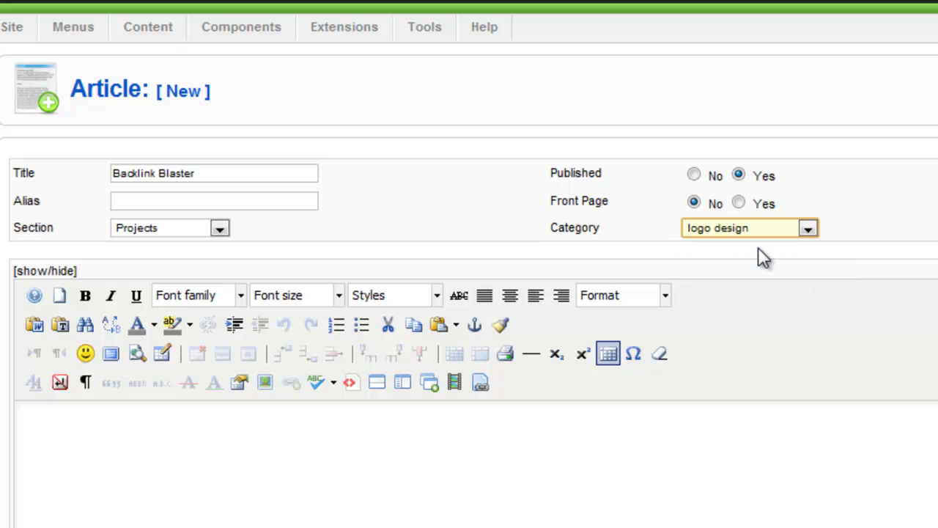
left_click(425, 463)
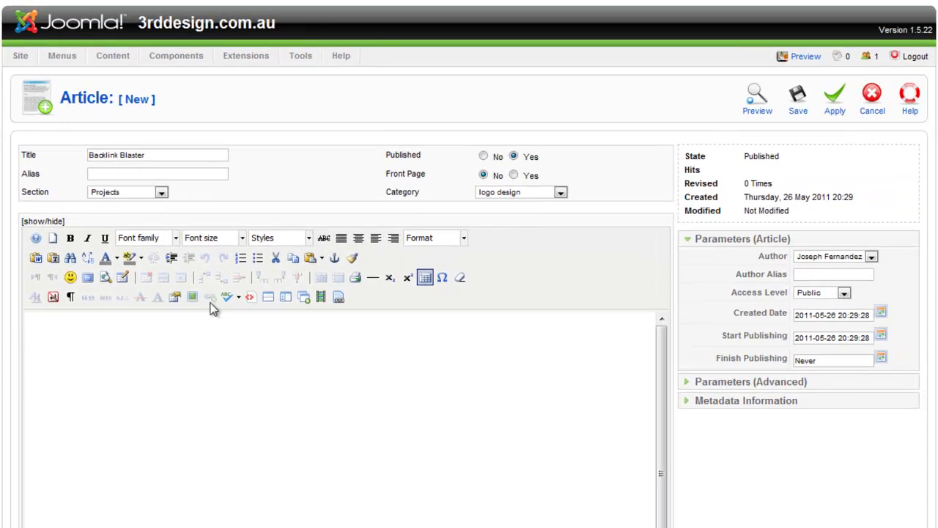
Upload backlink_blast.png from the logo files folder through the Insert Image dialog.
left_click(192, 297)
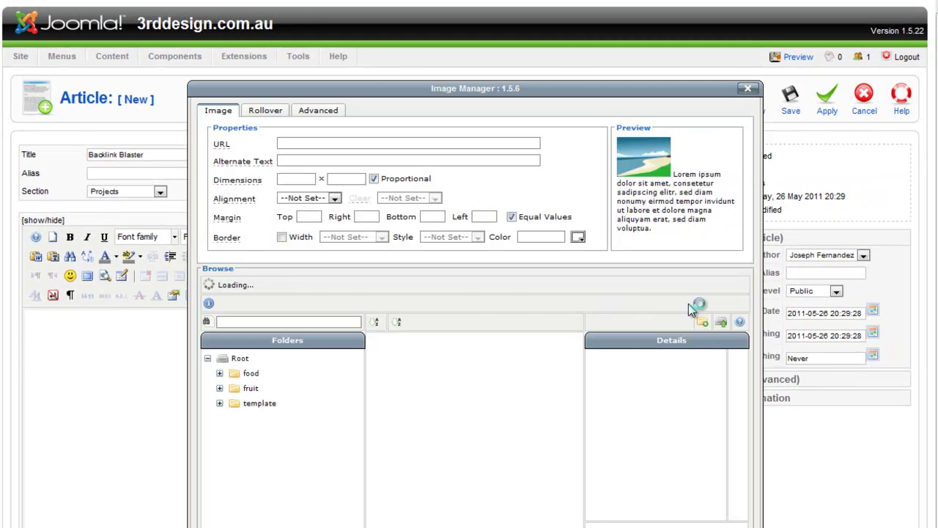
left_click(723, 321)
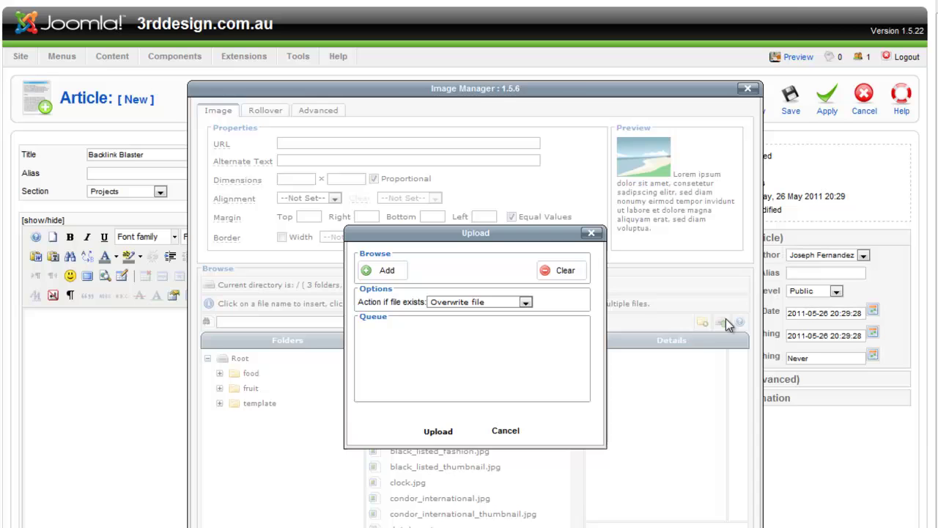
left_click(387, 271)
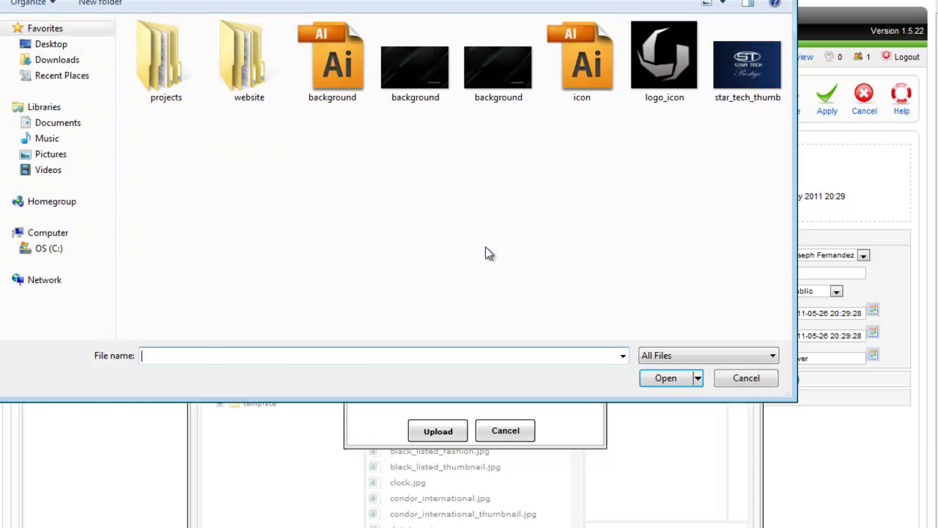
double_click(247, 66)
double_click(267, 51)
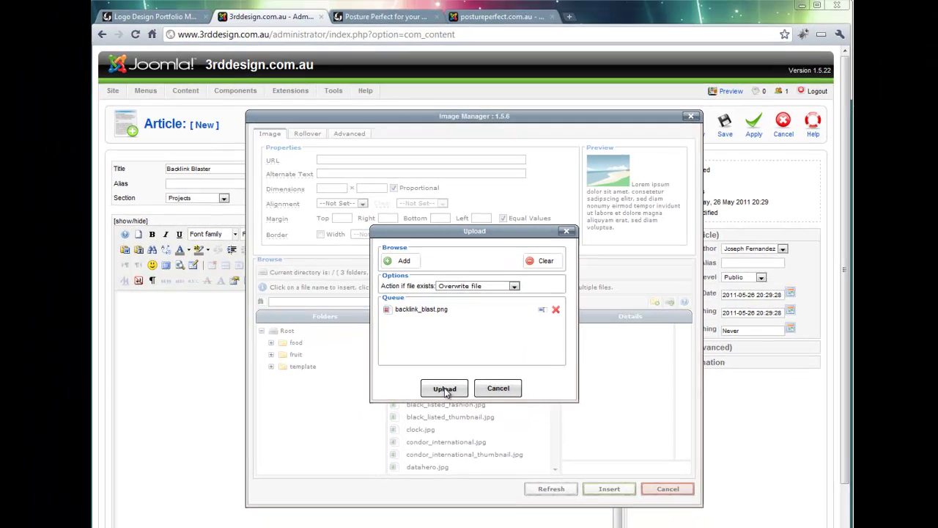
left_click(437, 431)
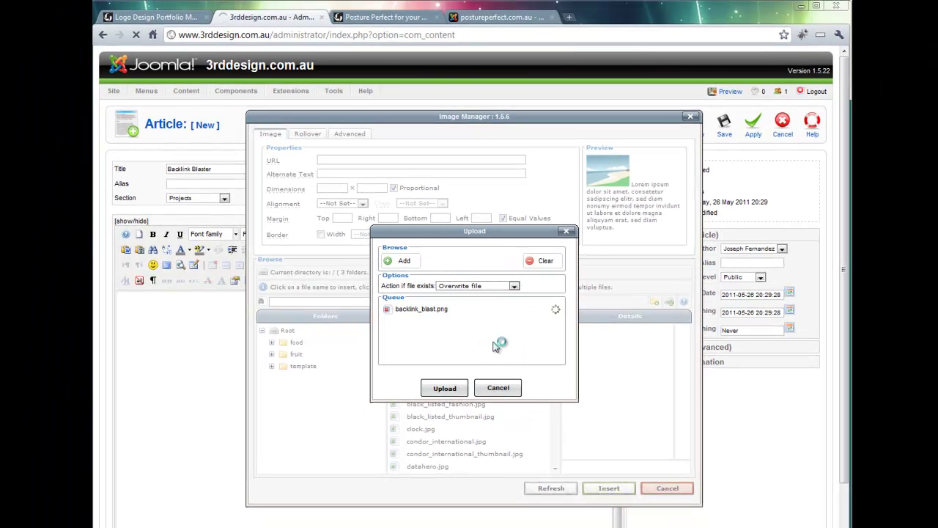
left_click(499, 388)
Insert backlink_blast.png into the article body and apply the changes.
left_click(429, 319)
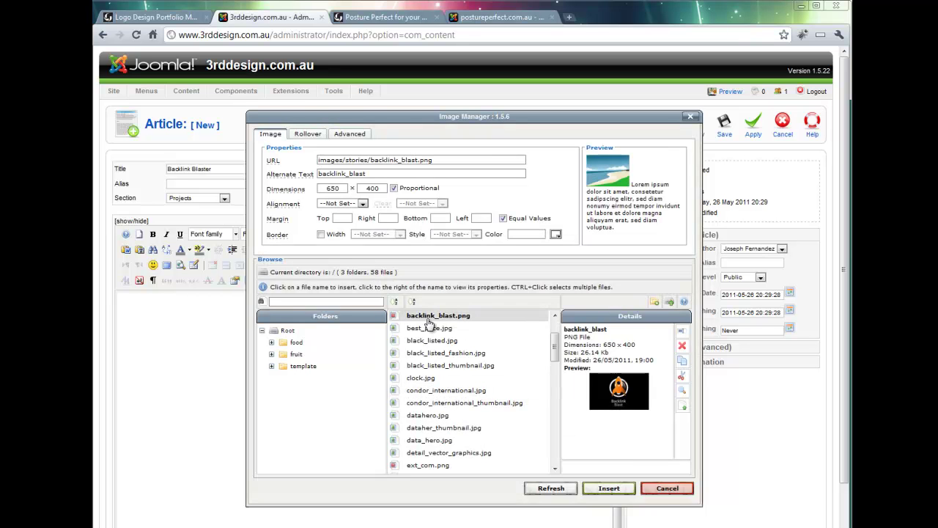
left_click(609, 488)
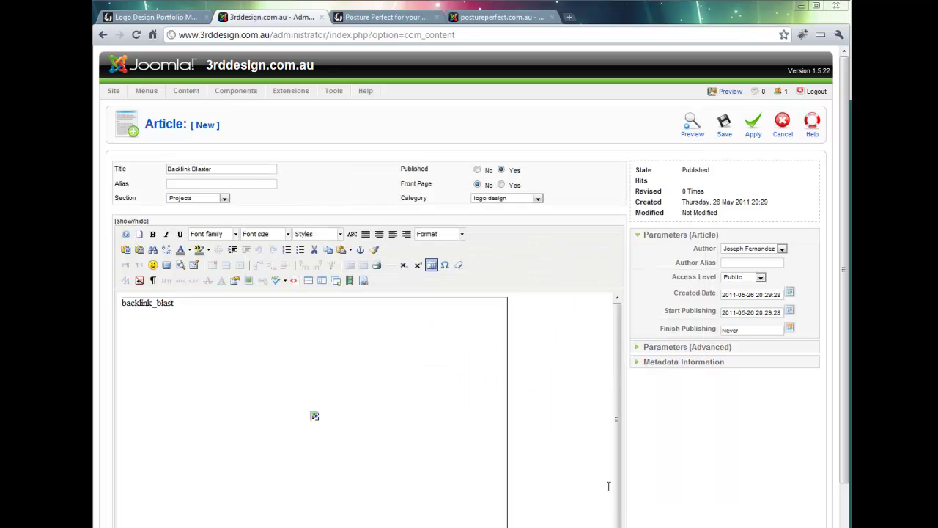
scroll(318, 336, "down", 1)
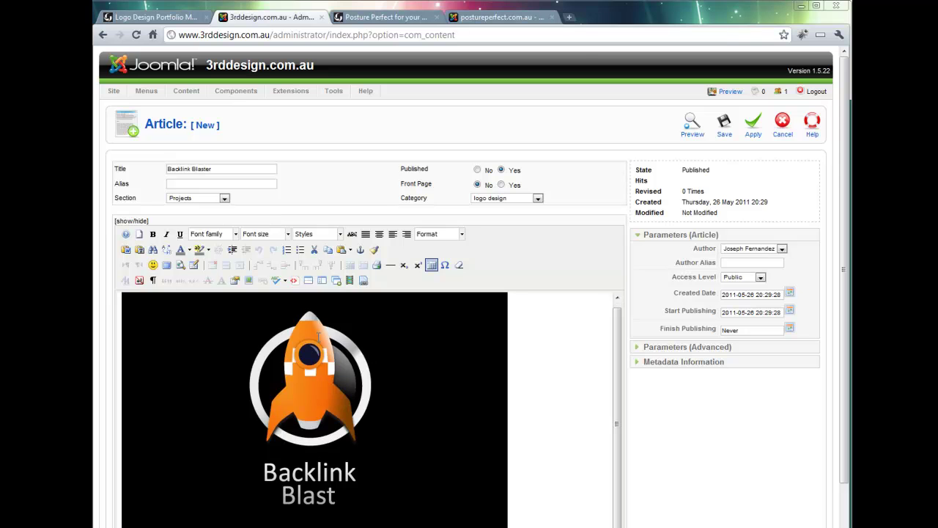
scroll(352, 370, "up", 1)
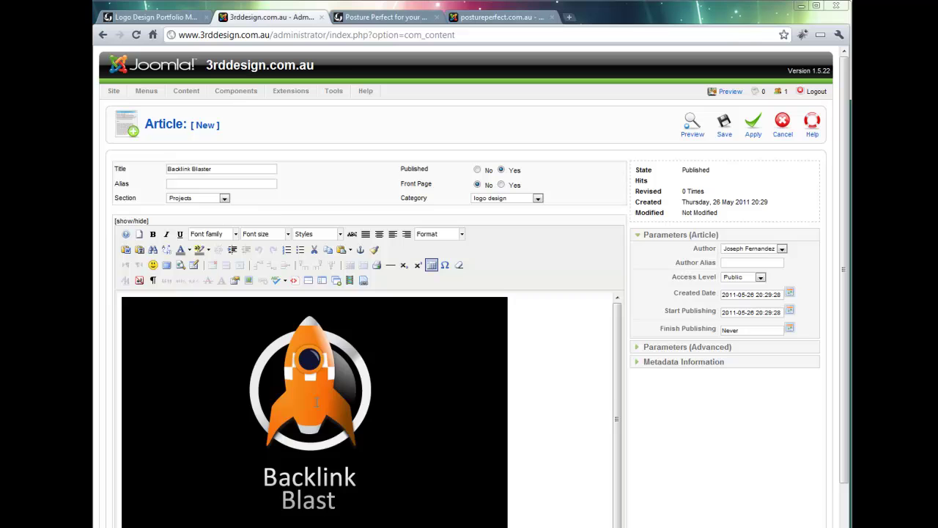
scroll(317, 402, "down", 1)
scroll(321, 400, "up", 1)
left_click(754, 130)
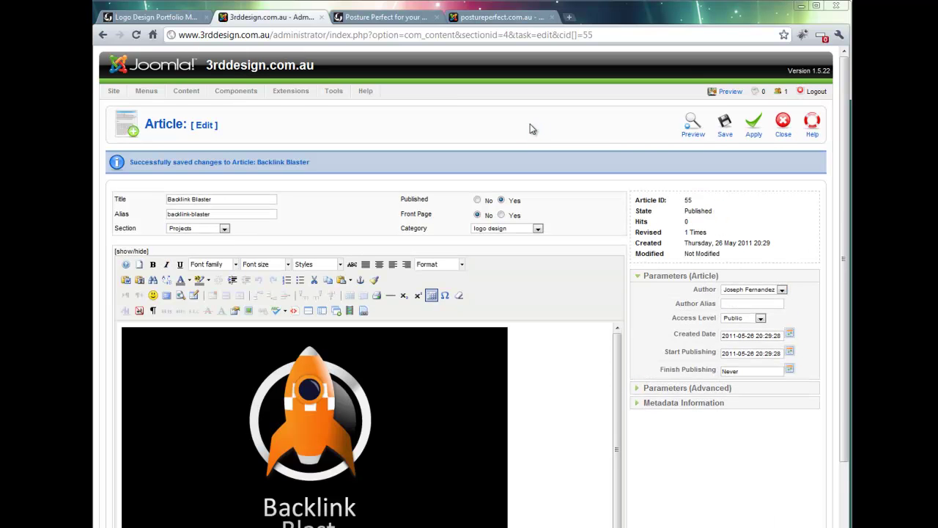
Reload the Logo Design Portfolio page and open the new Backlink Blaster entry.
left_click(170, 19)
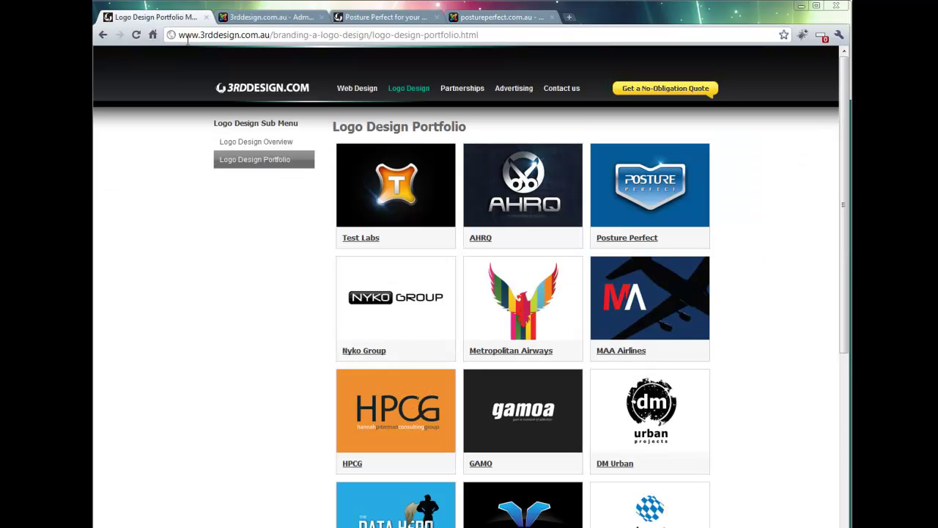
left_click(137, 34)
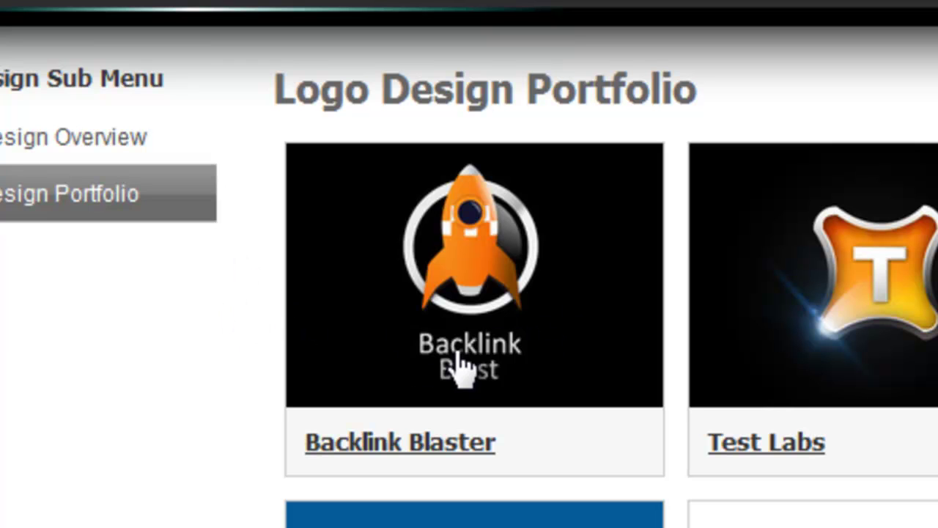
left_click(425, 318)
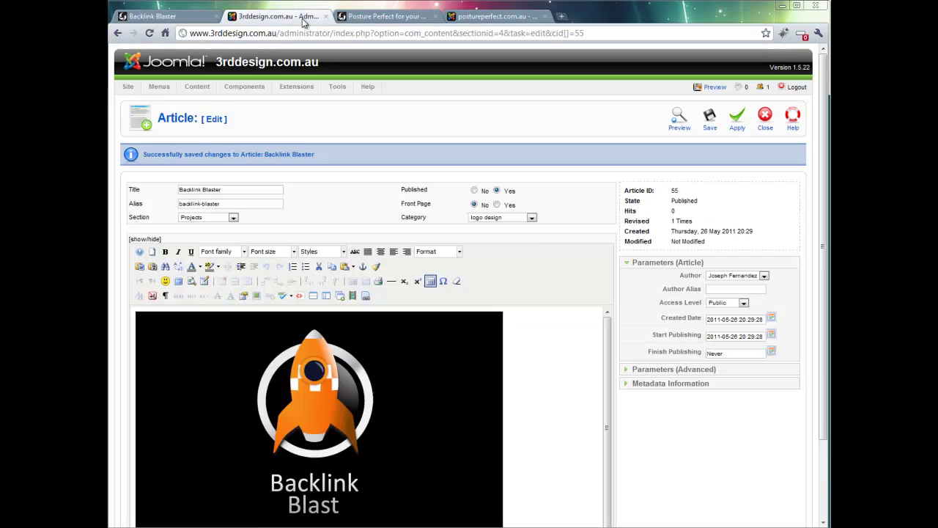
left_click(304, 16)
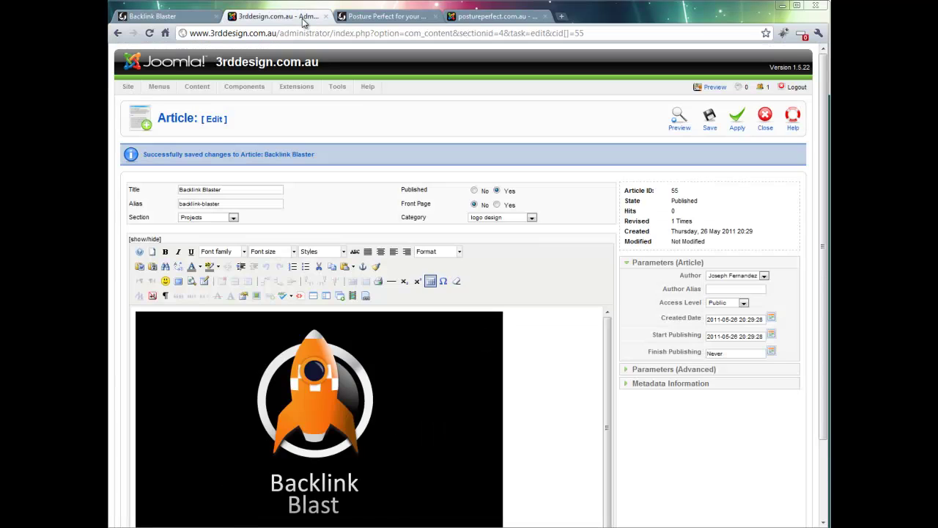
left_click(194, 16)
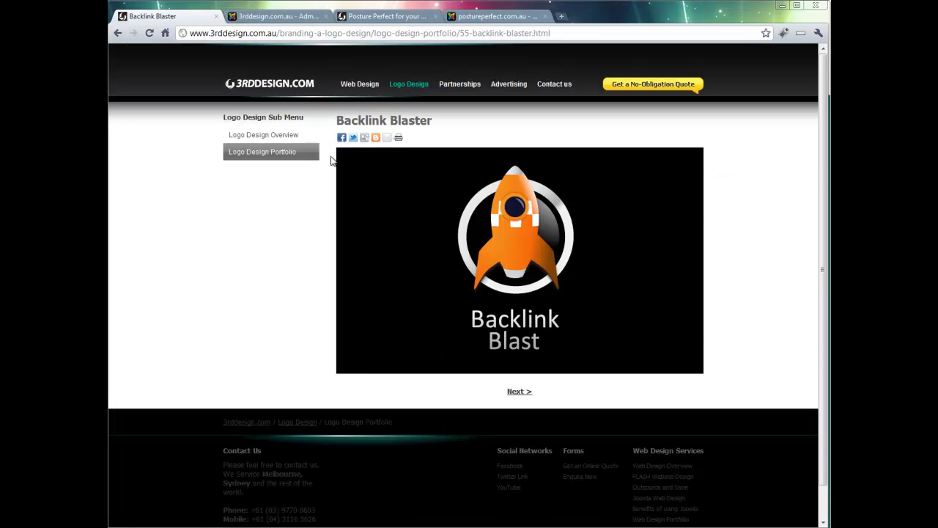